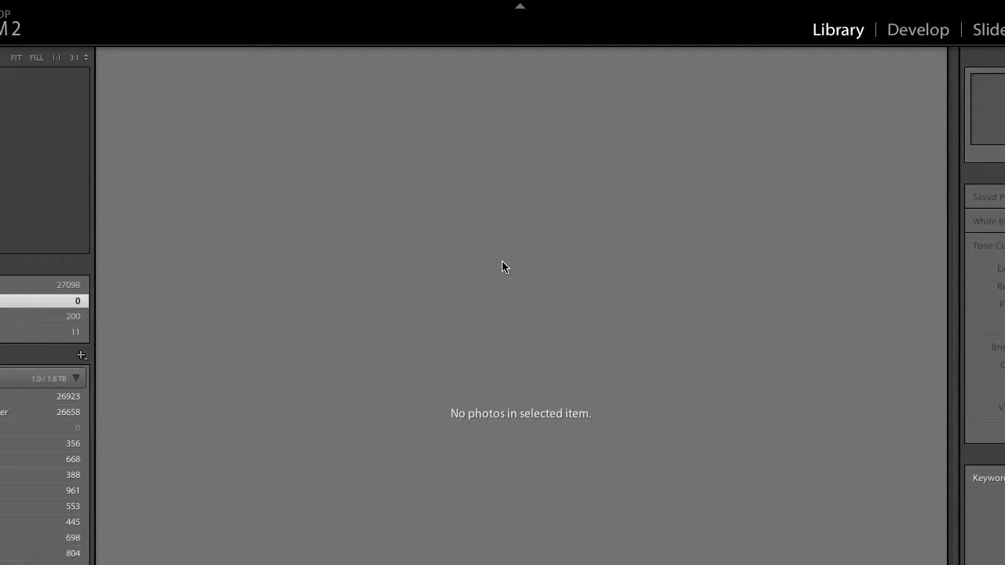
- Start a photo import and browse to the Adults folder inside Website_Web_Images > Gallery_images_folders
key(super+shift+i)
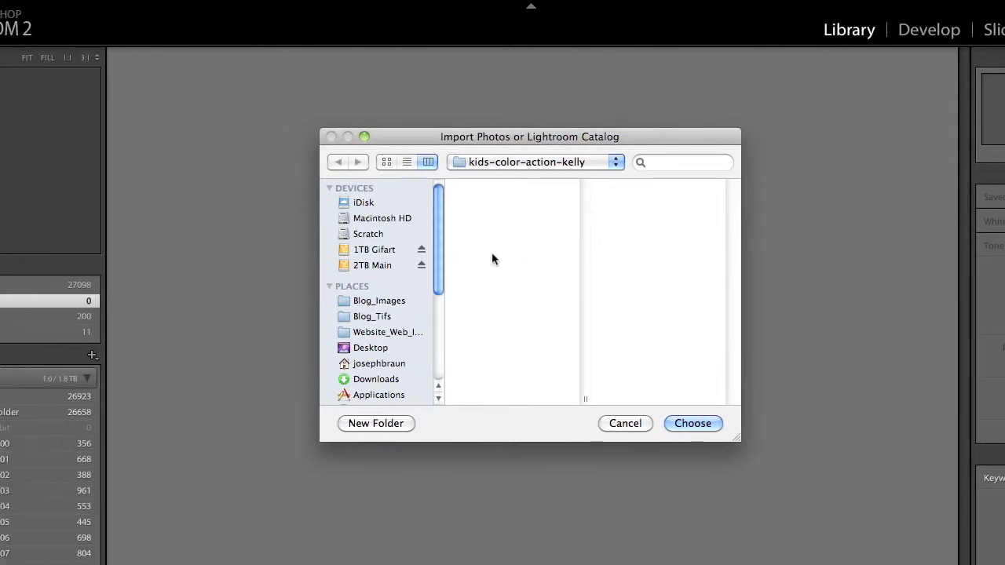
click(495, 283)
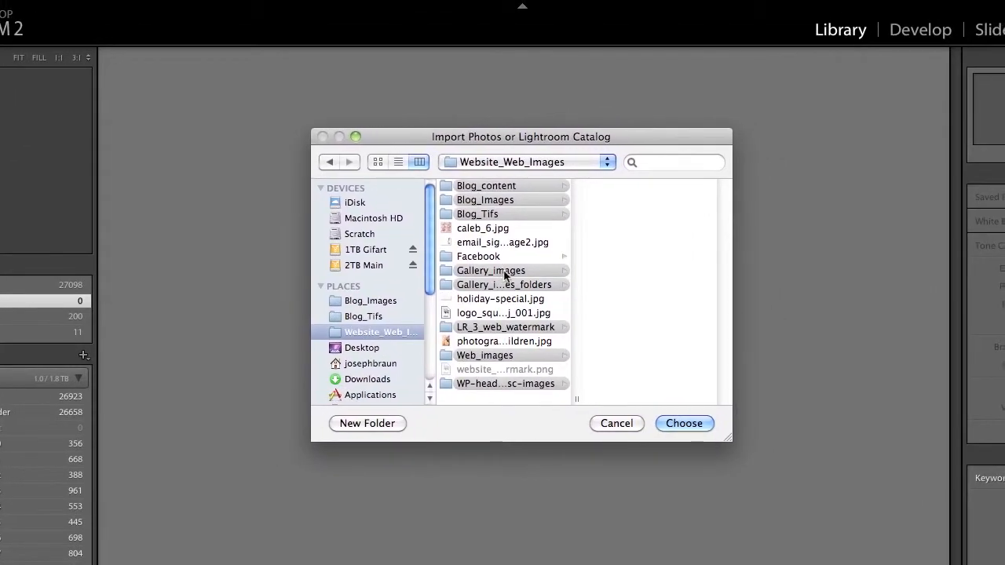
click(504, 285)
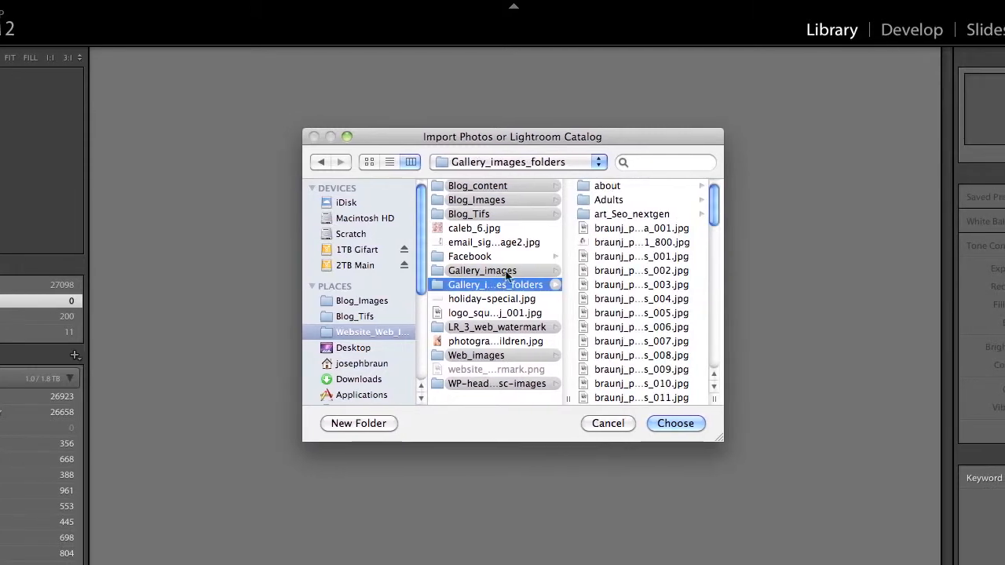
click(518, 200)
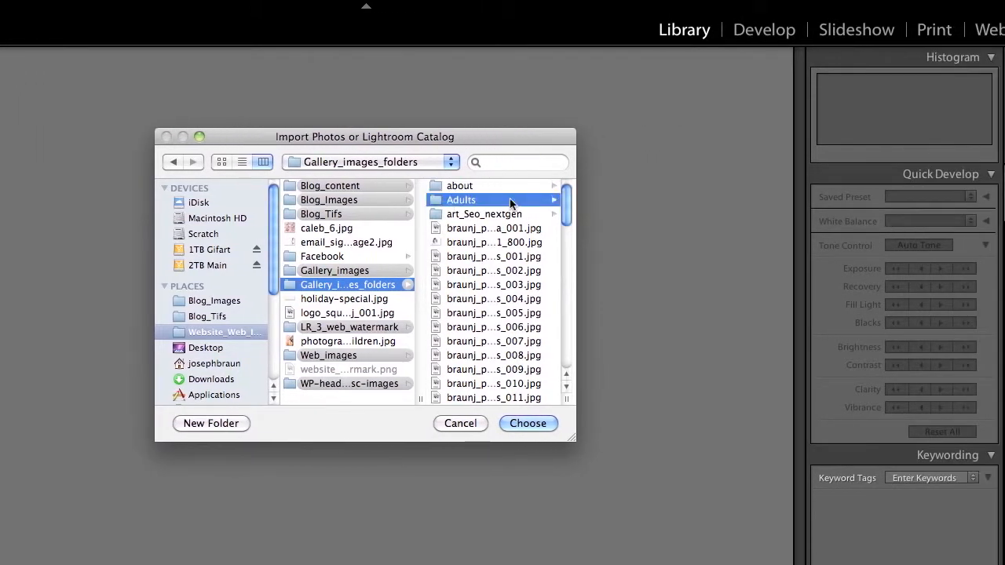
- Choose the 13 photos from braunj_p242_Adults_001 to braunj_p242_Adults_031 for import, leaving out the first file in the Adults folder
click(497, 187)
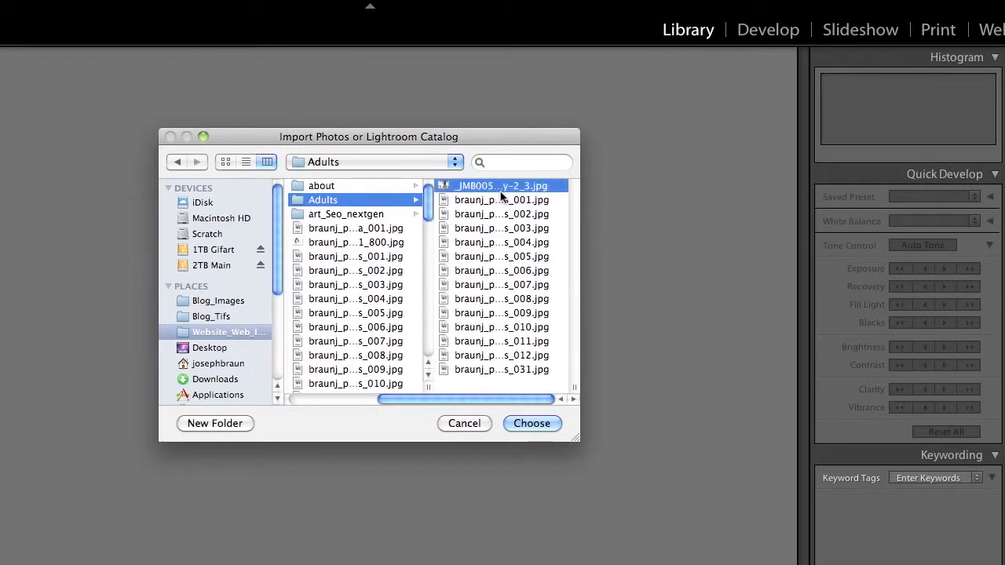
key(Down)
shift+click(471, 369)
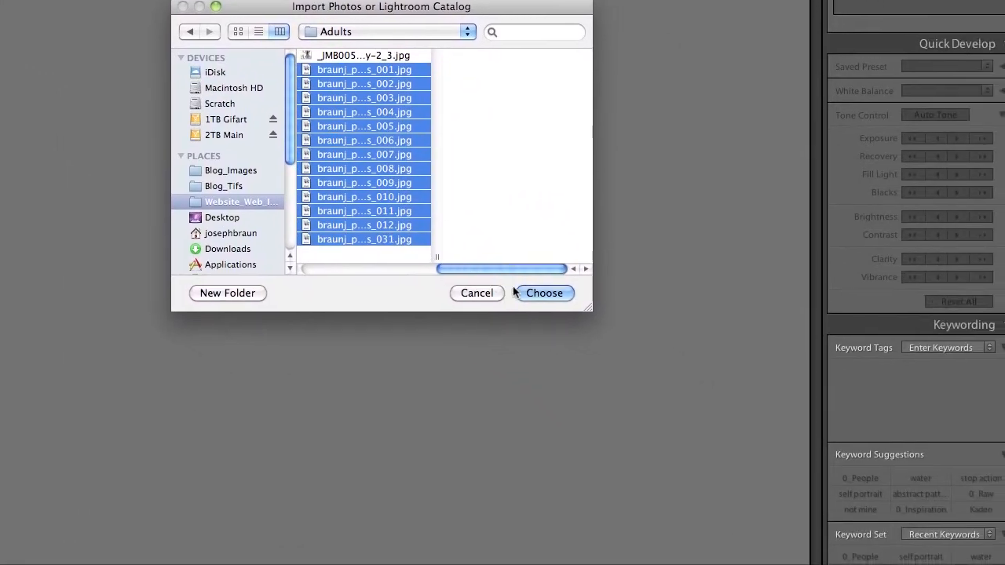
click(515, 292)
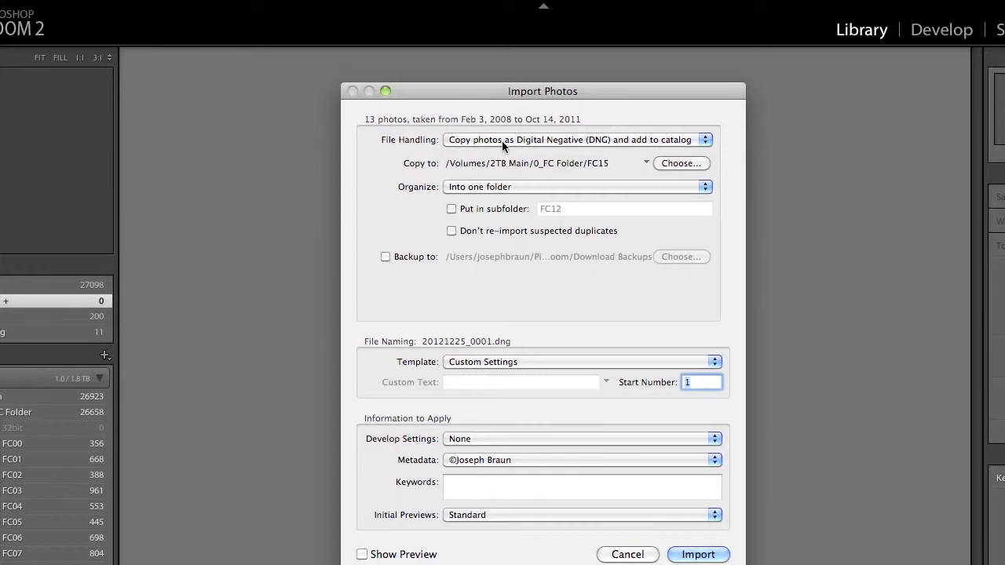
- Set the import's file handling to Add photos to catalog without moving, and keep the develop settings at None
click(502, 140)
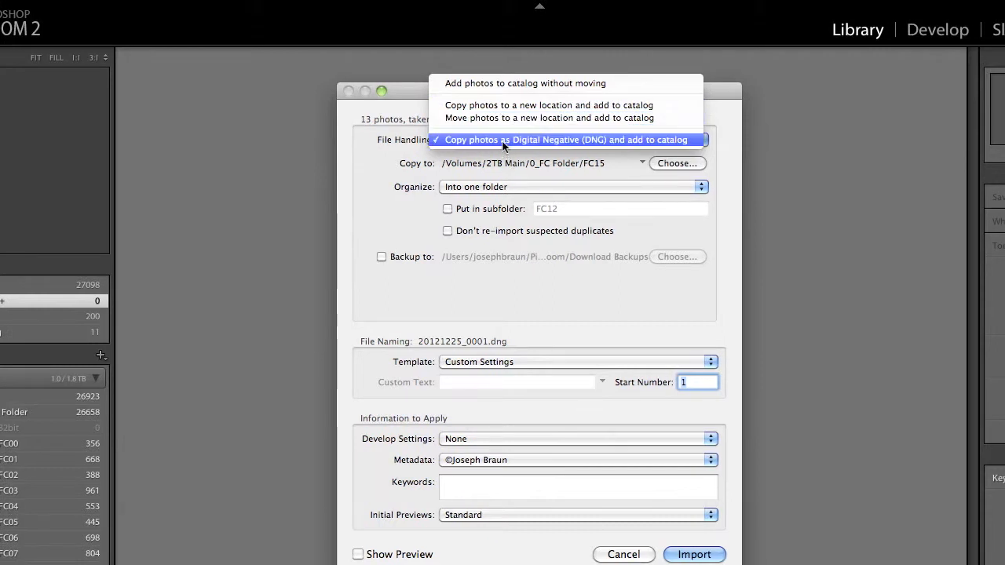
click(503, 85)
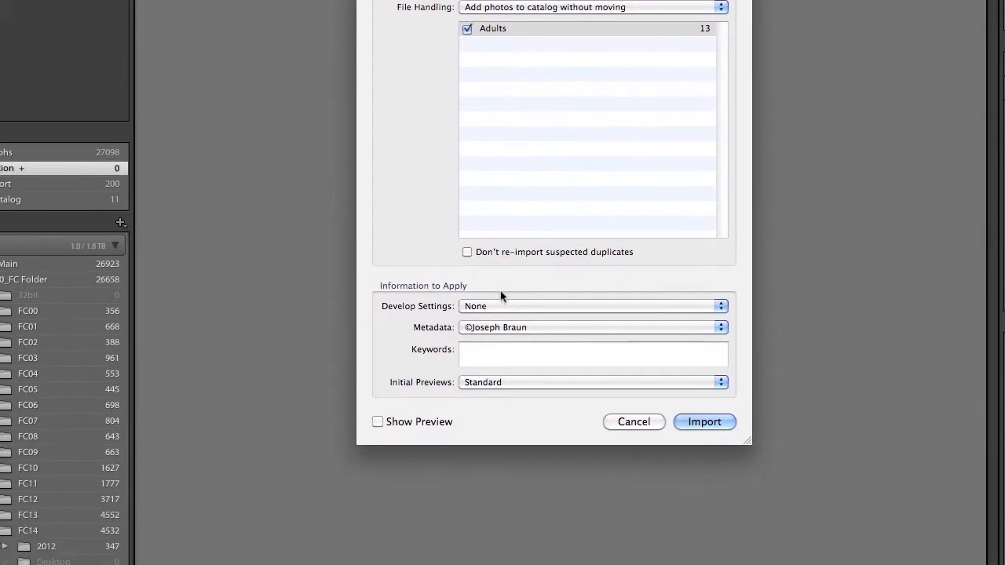
click(502, 306)
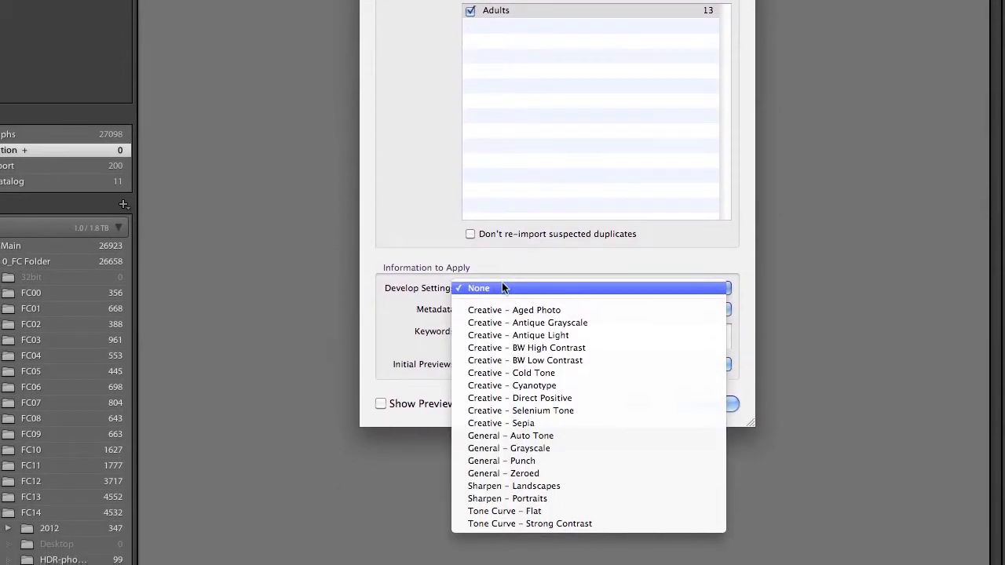
click(502, 288)
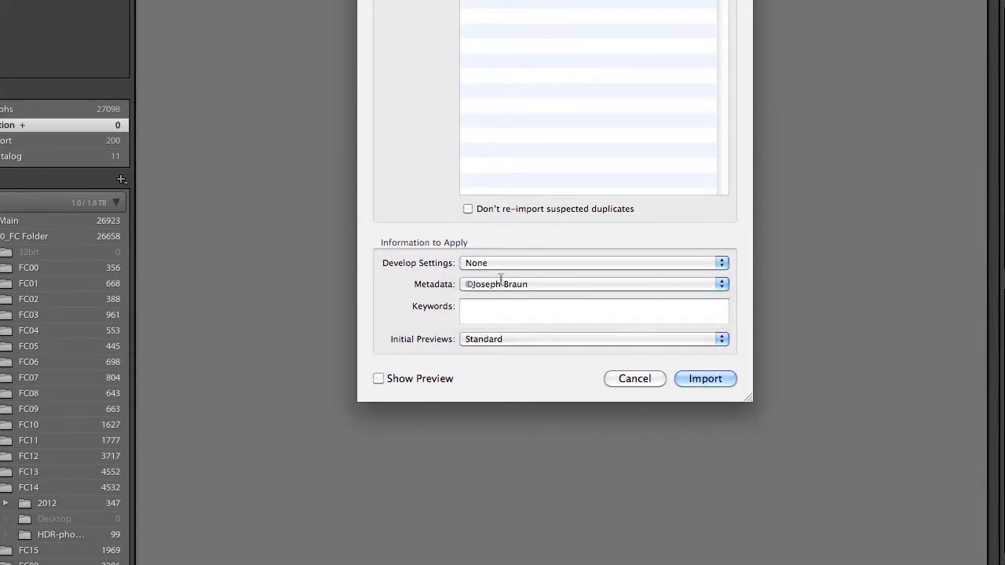
- Leave the keywords empty, keep the initial previews at Standard, and import the photos
click(502, 339)
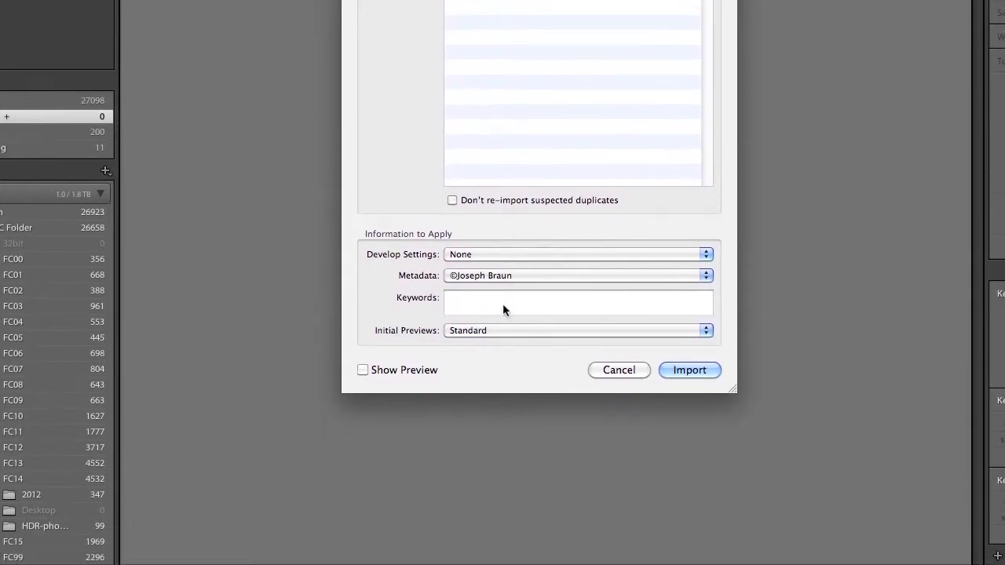
click(503, 305)
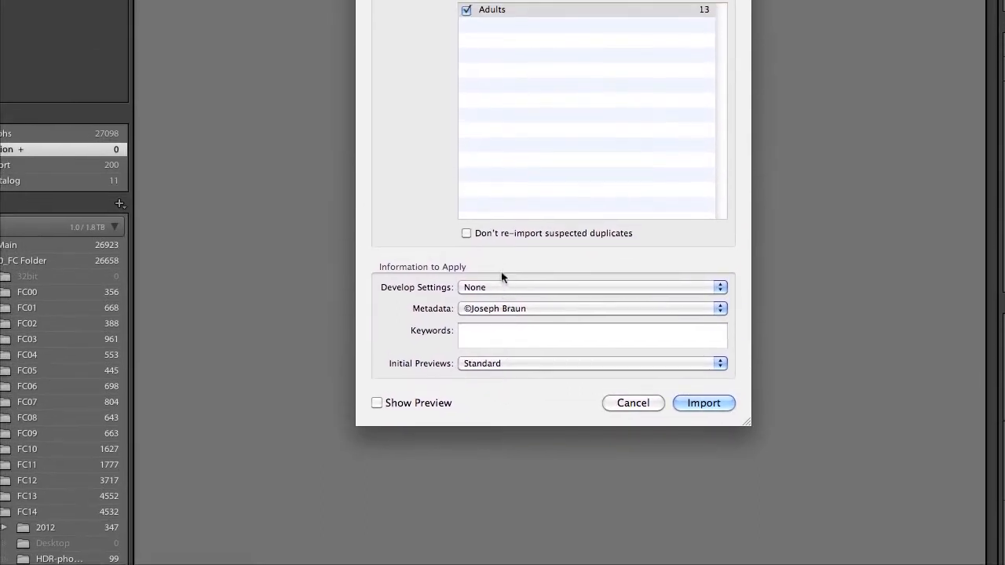
click(526, 378)
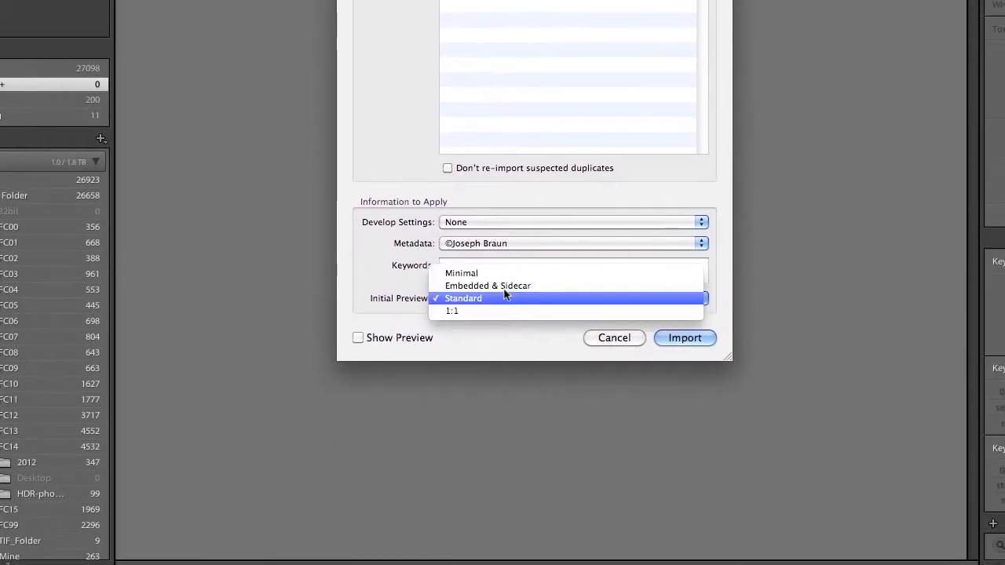
click(505, 289)
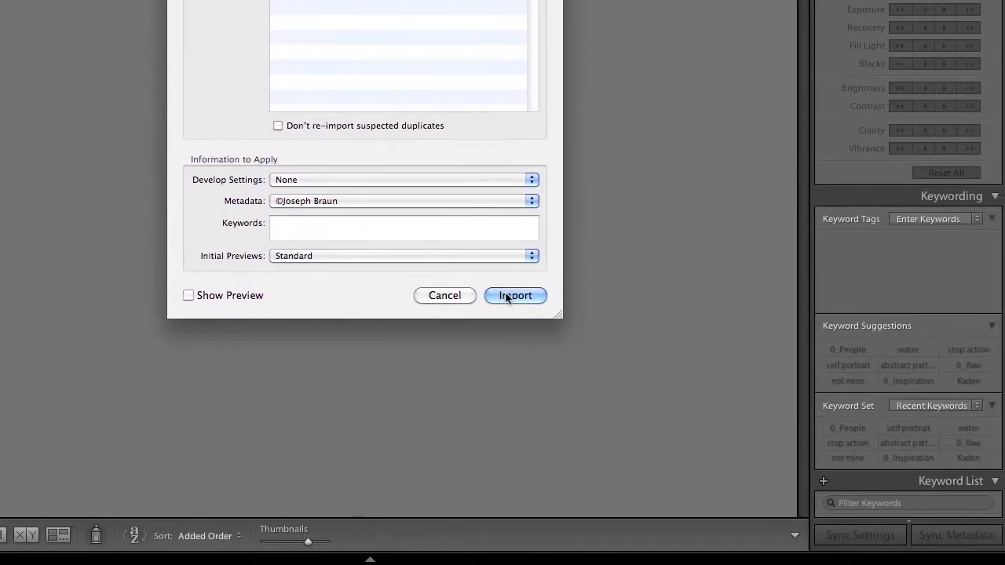
click(527, 297)
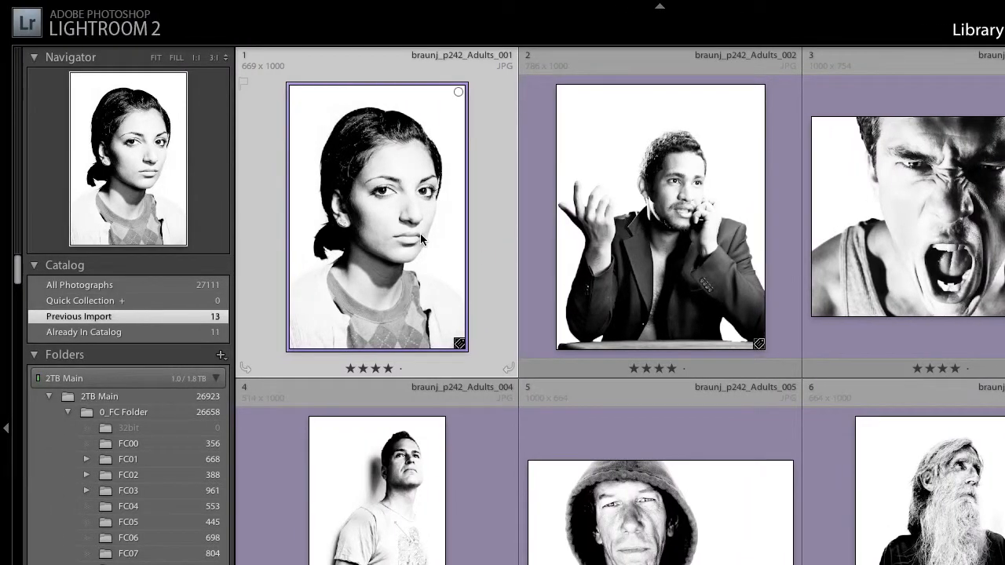
- Look through the imported portraits one at a time at large size, starting with braunj_p242_Adults_001
double_click(420, 233)
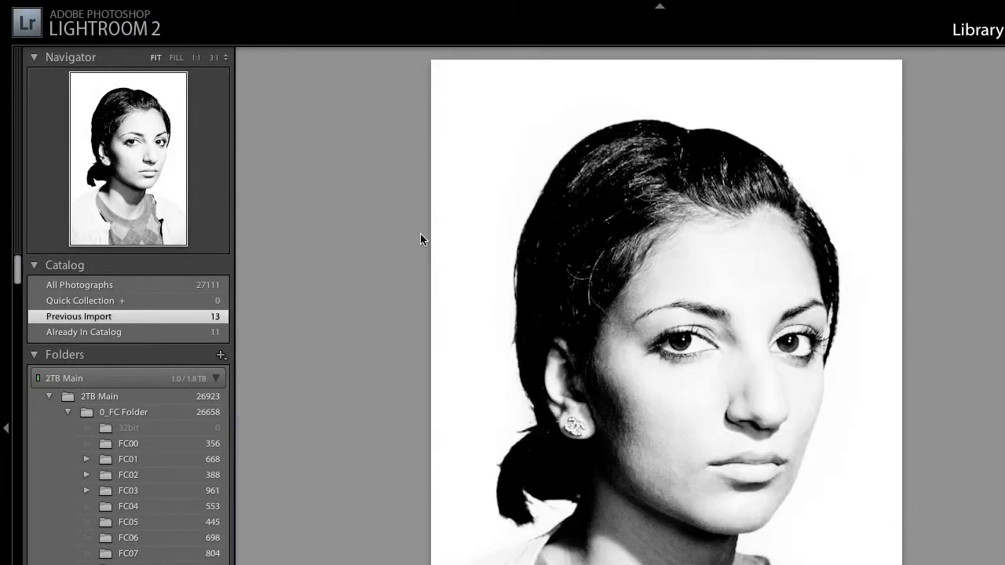
key(Right)
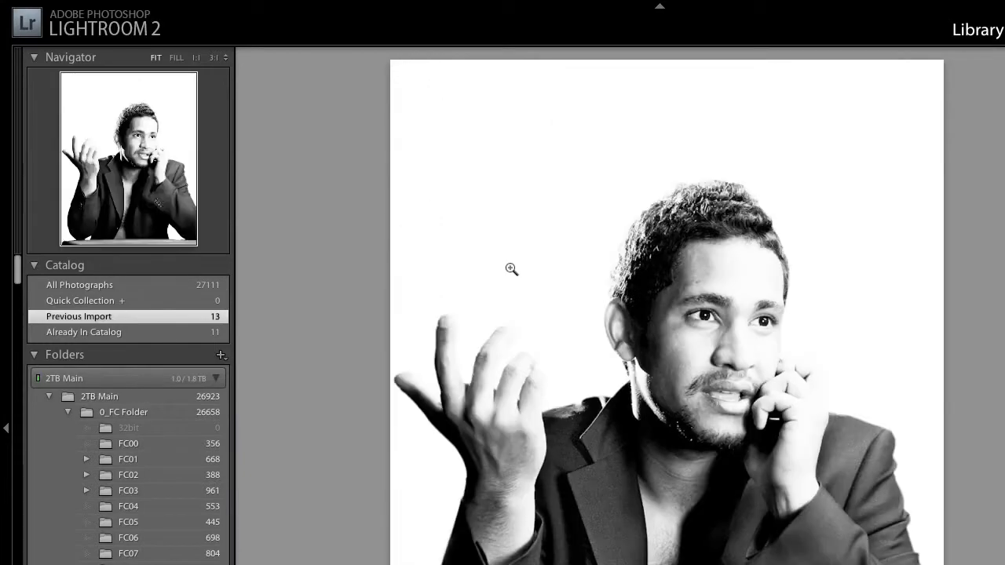
key(Right)
key(Right)
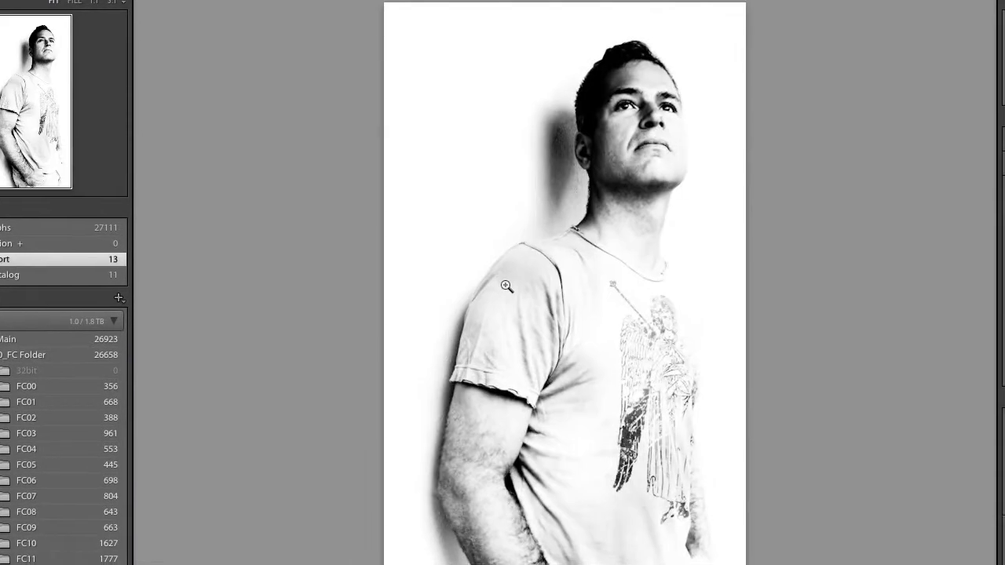
key(Right)
key(Right)
key(Right)
click(506, 286)
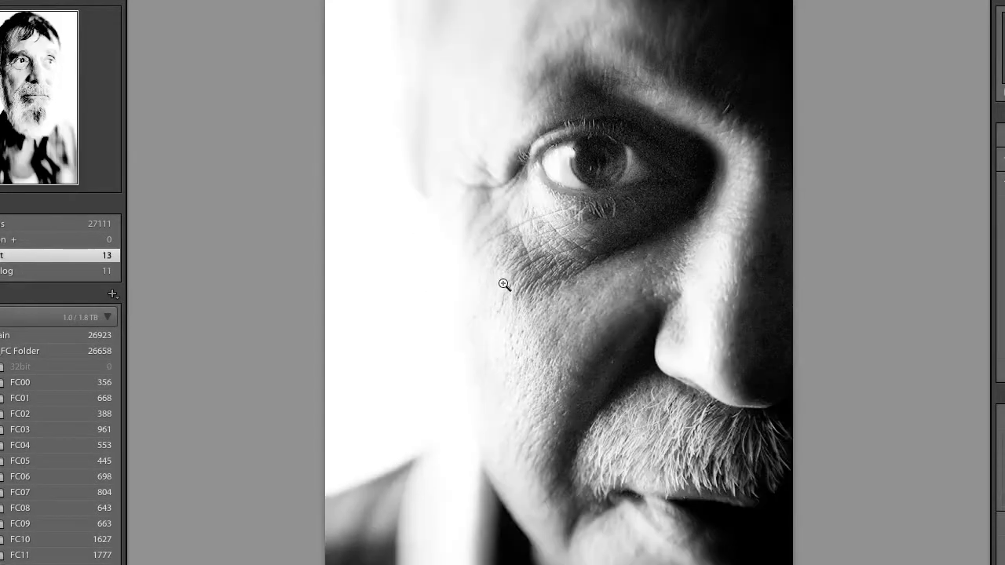
key(Right)
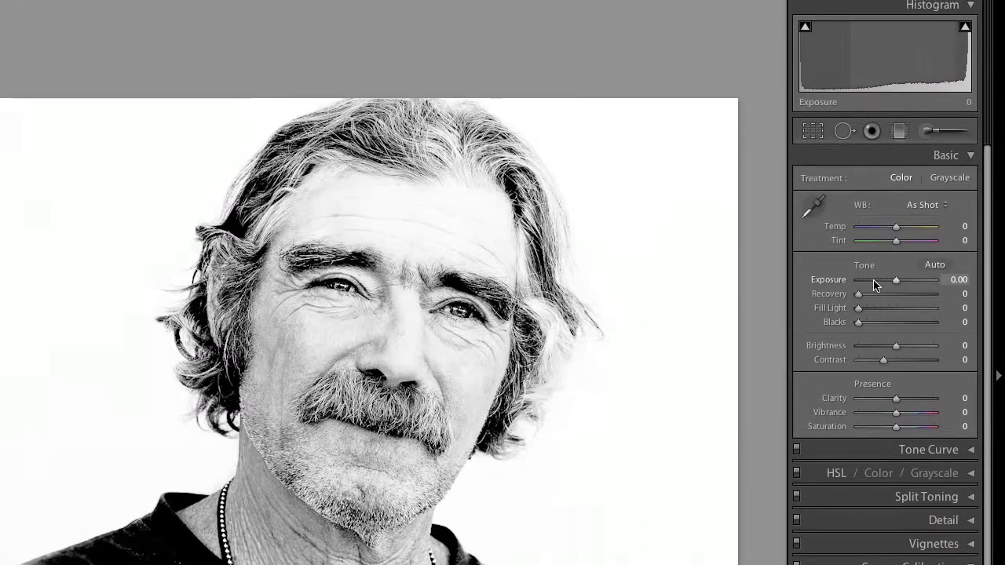
- Try exposure -1.08, fill light 5 and blacks 31 on braunj_p242_Adults_007 in Develop, and revert the photo to its Import history state
drag(883, 282, 928, 311)
click(885, 314)
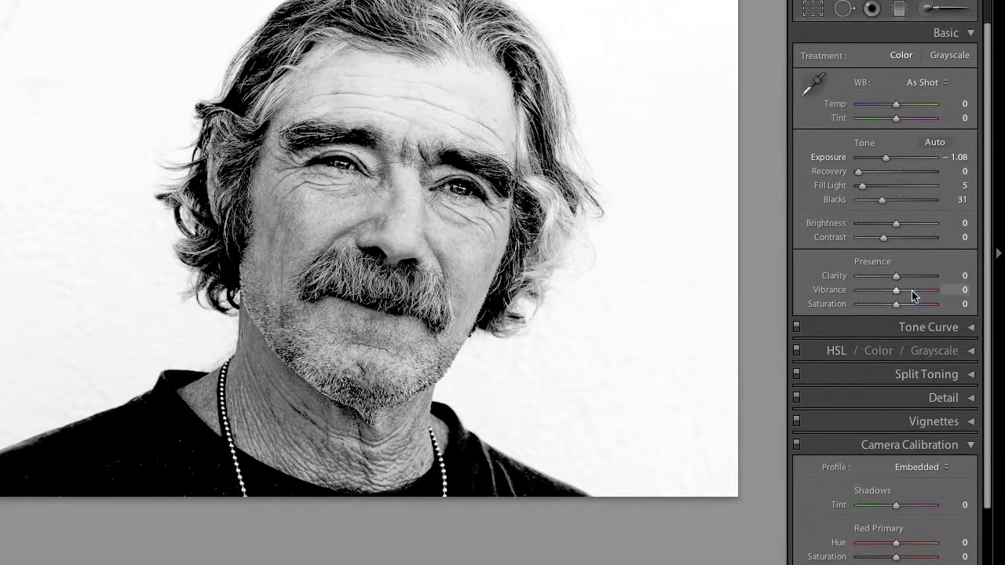
drag(985, 296, 986, 311)
click(971, 279)
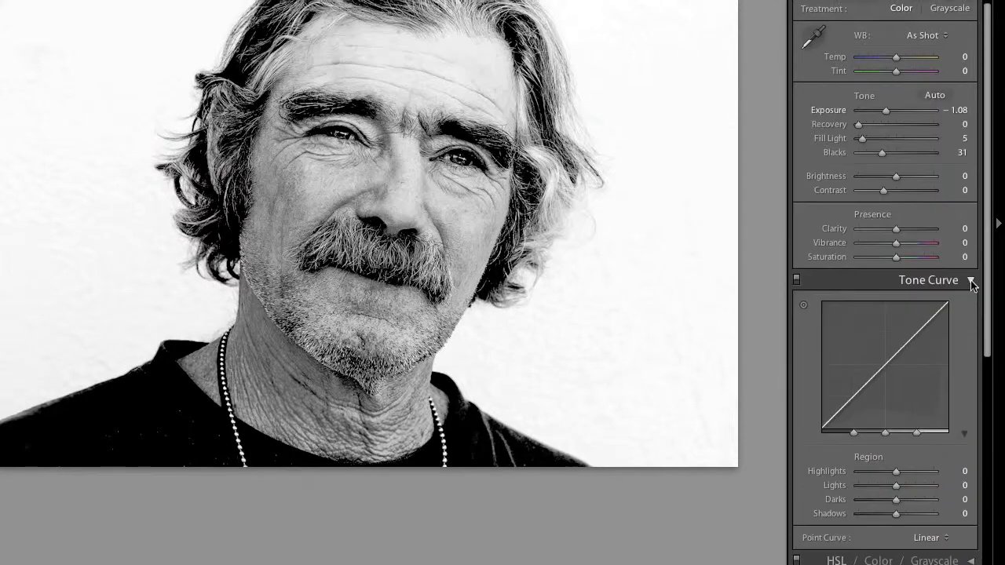
click(971, 278)
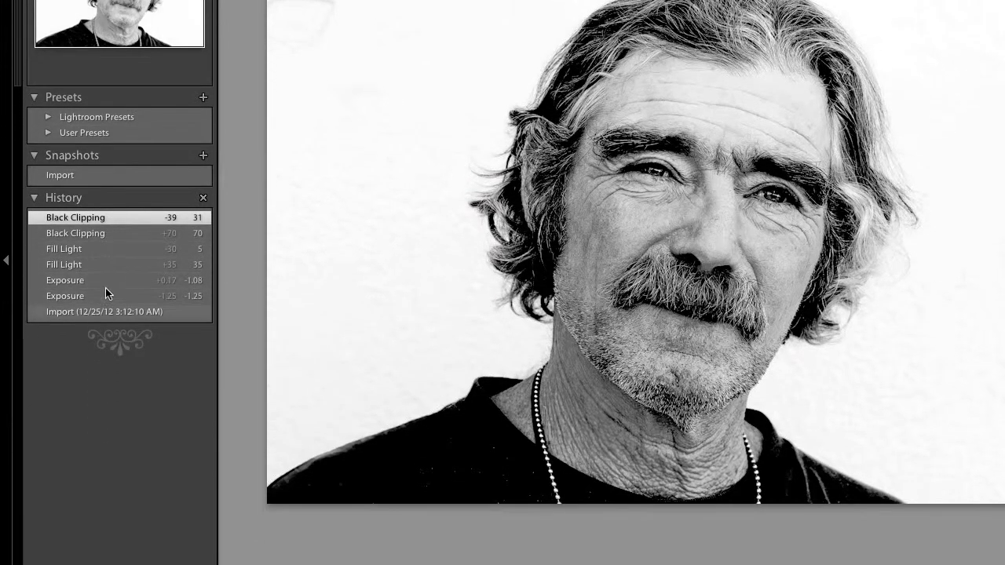
click(106, 341)
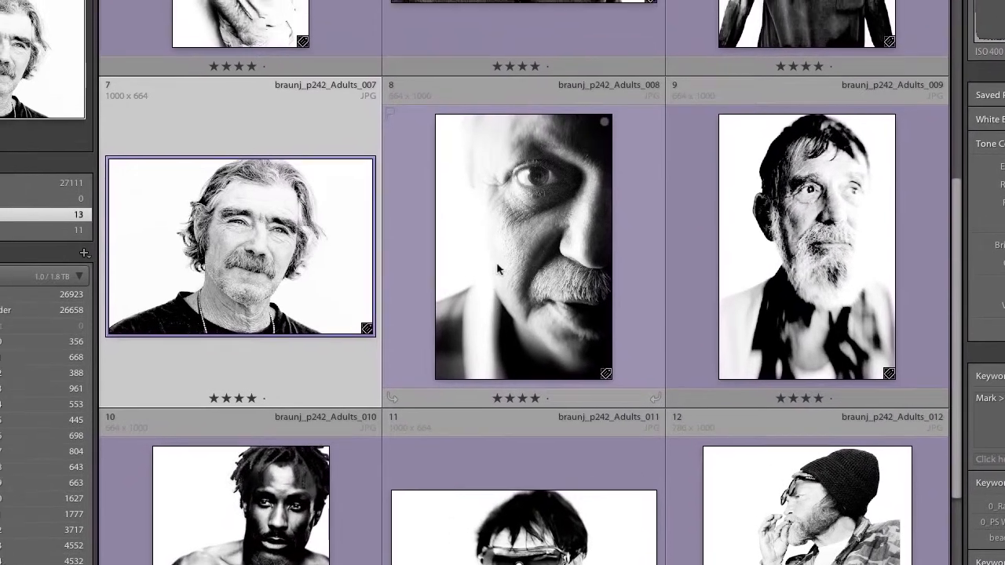
- Select braunj_p242_Adults_008 in the grid, and open its source folder Website_Web_Images > Gallery_images_folders > Adults in Finder
click(497, 270)
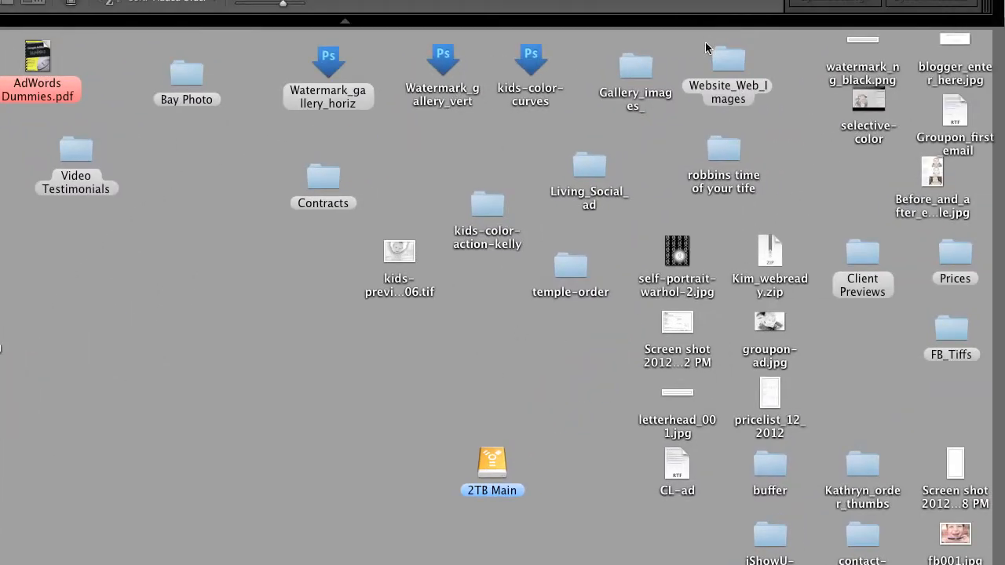
double_click(724, 59)
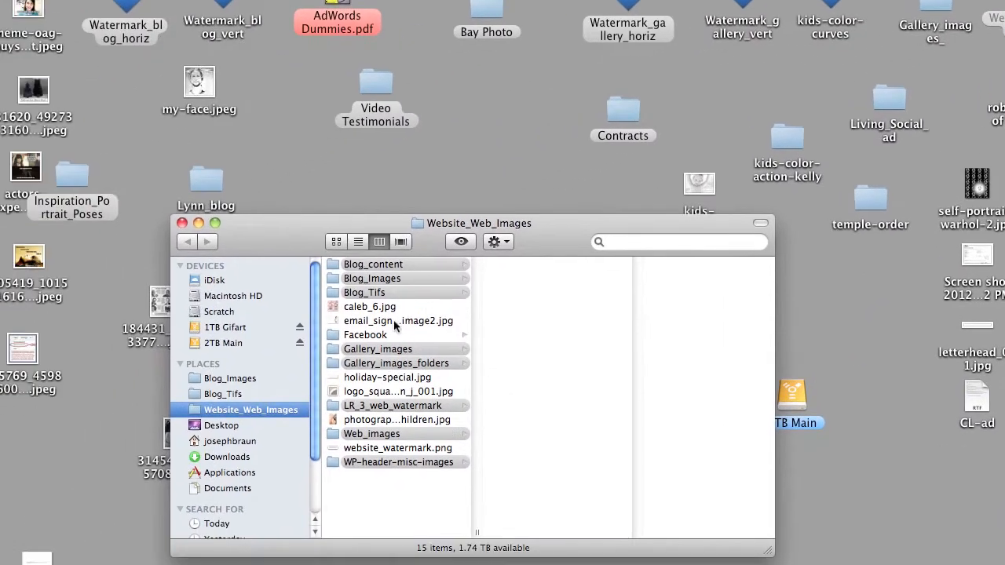
click(96, 431)
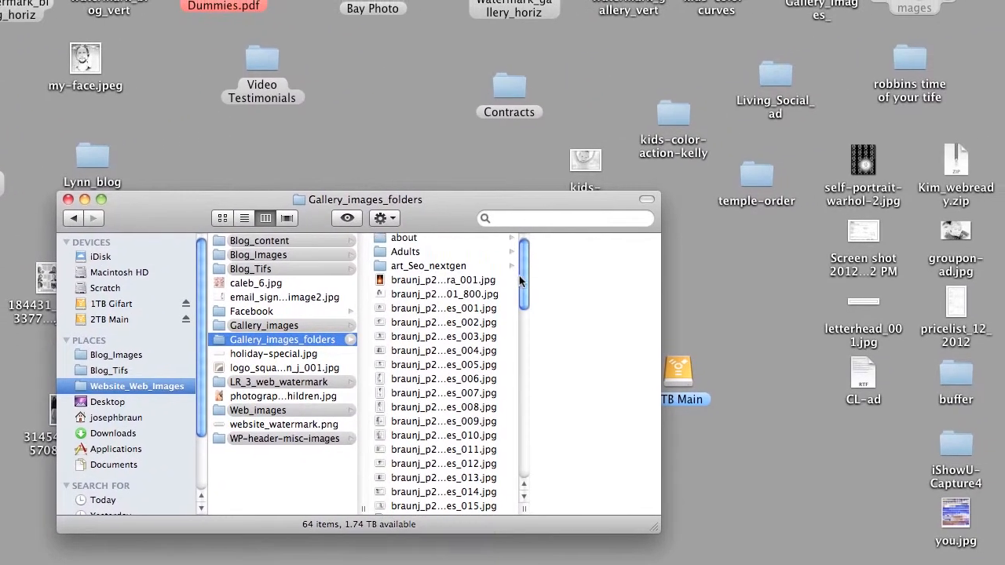
drag(519, 280, 521, 335)
drag(503, 286, 502, 219)
click(411, 264)
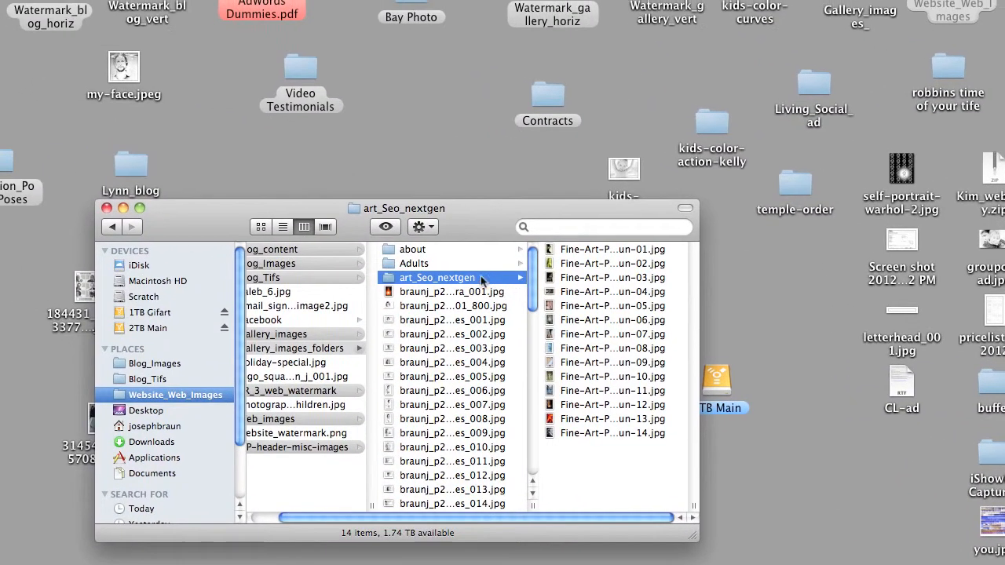
key(Up)
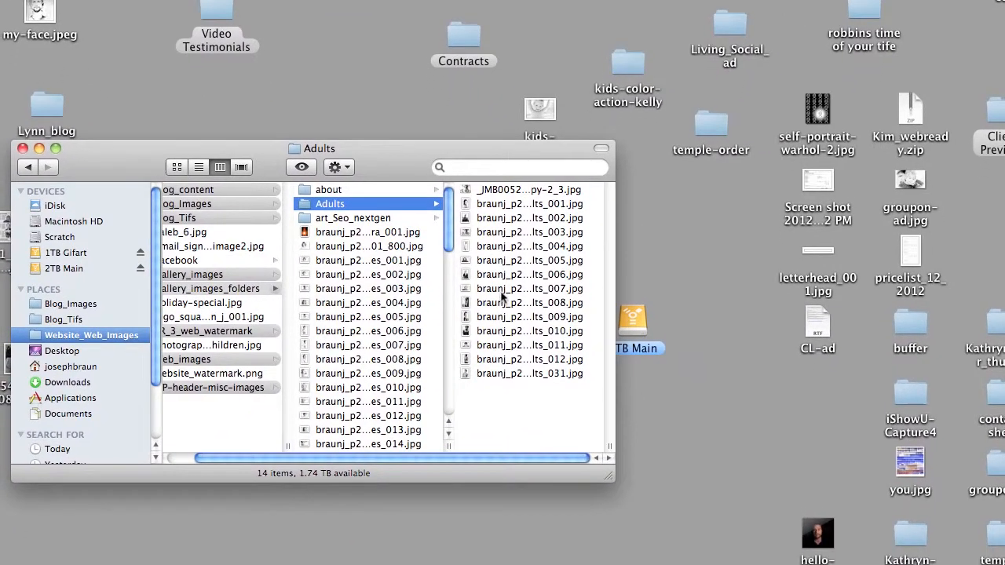
- Move braunj_p242_Adults_008.jpg out of the Adults folder onto the desktop and bring the Lightroom grid back into view
click(501, 300)
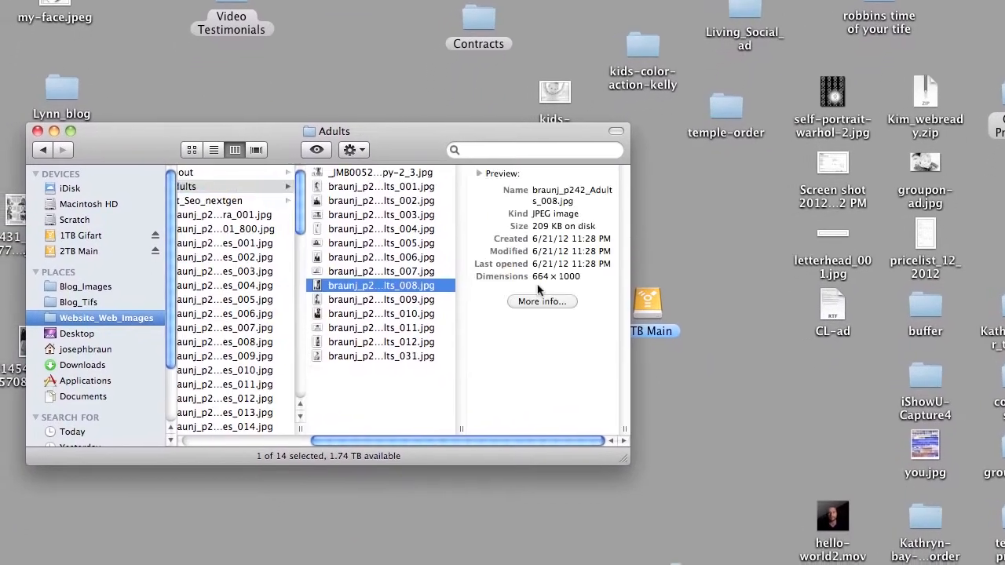
key(space)
key(space)
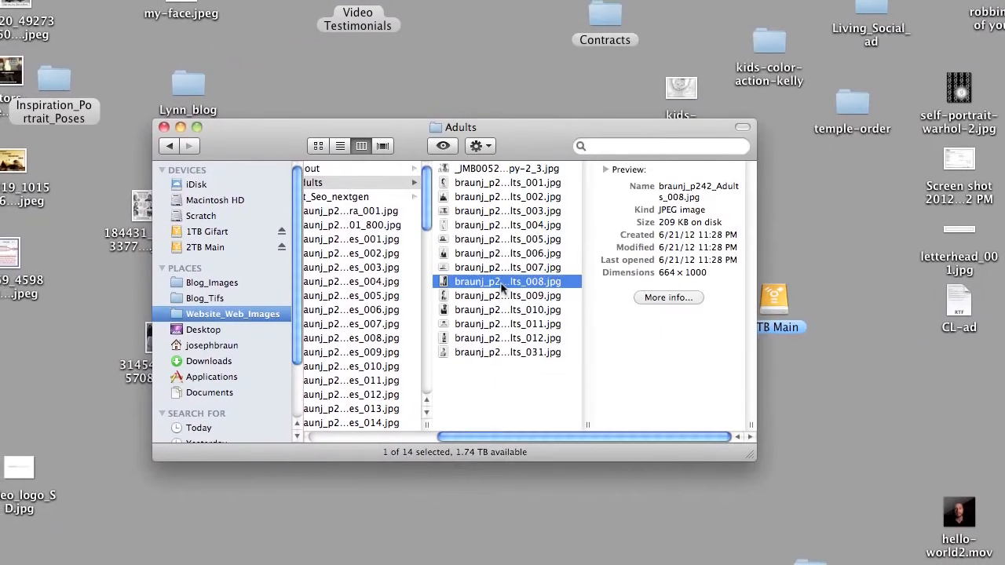
drag(501, 284, 487, 62)
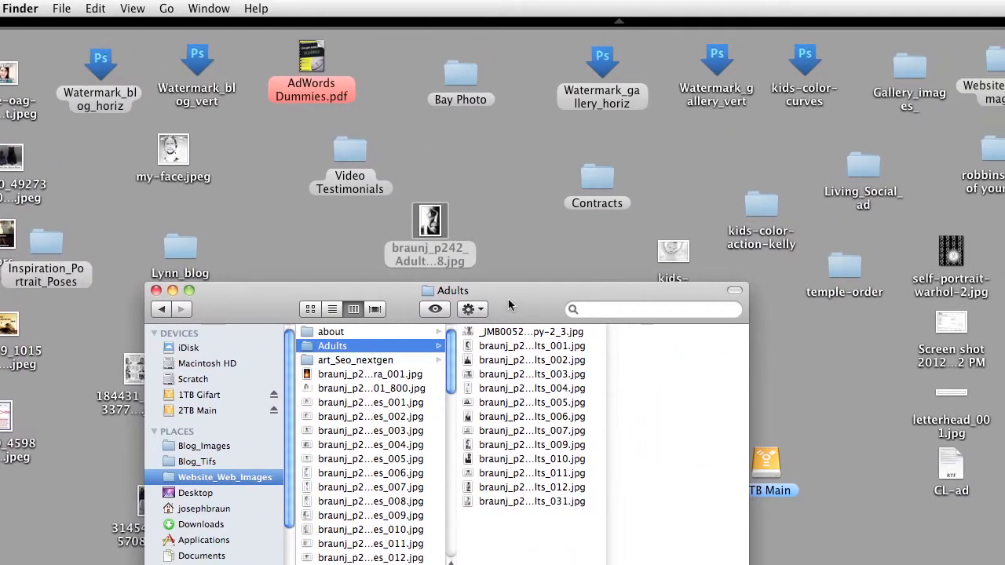
mouse_move(520, 300)
mouse_down()
mouse_move(640, 343)
mouse_move(532, 300)
mouse_up()
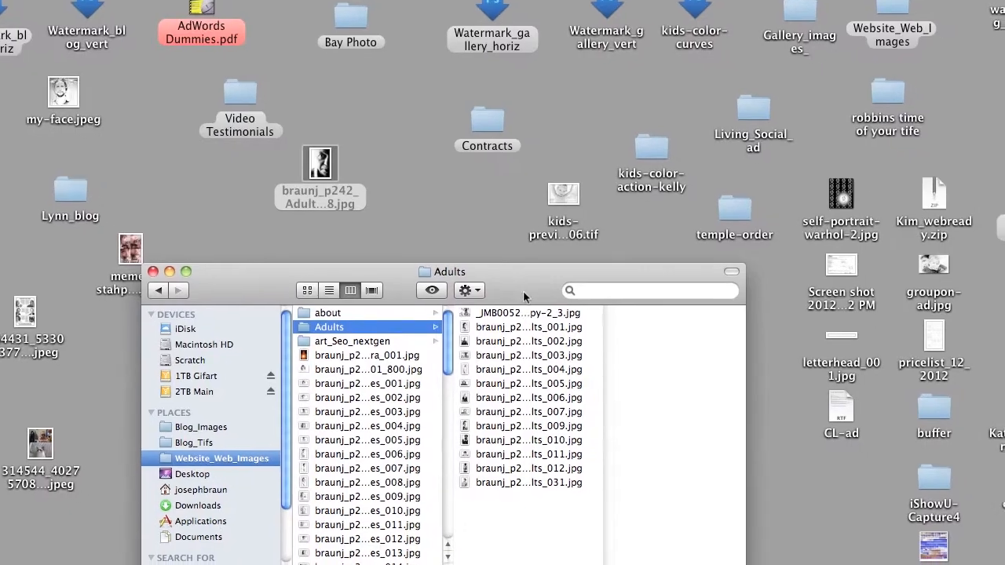
key(F11)
key(F11)
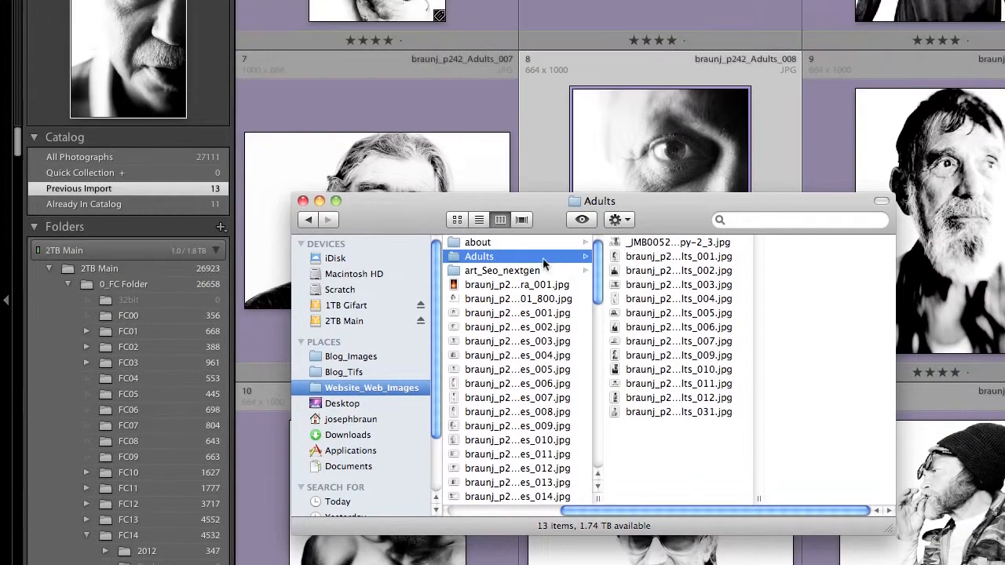
click(618, 37)
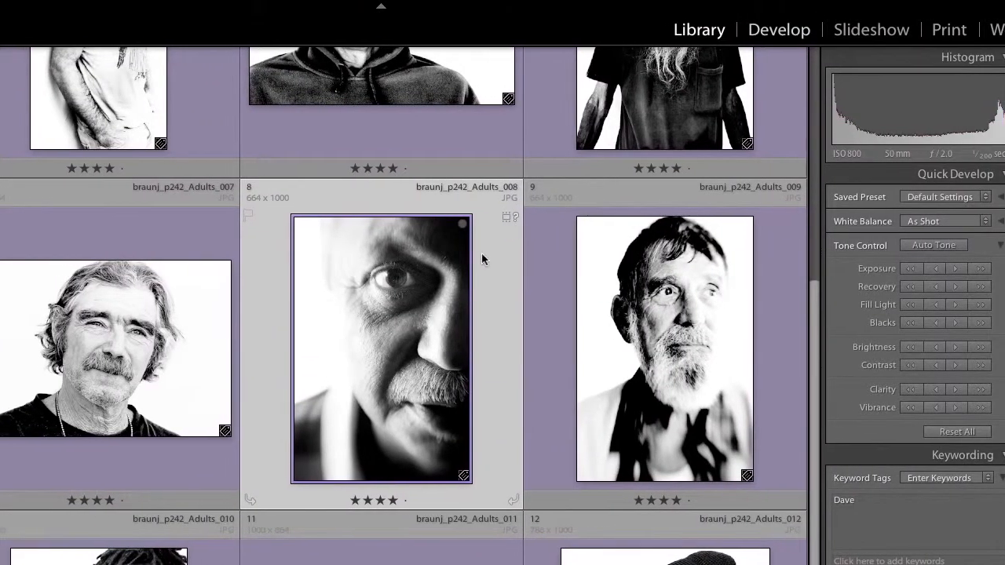
double_click(470, 257)
double_click(494, 264)
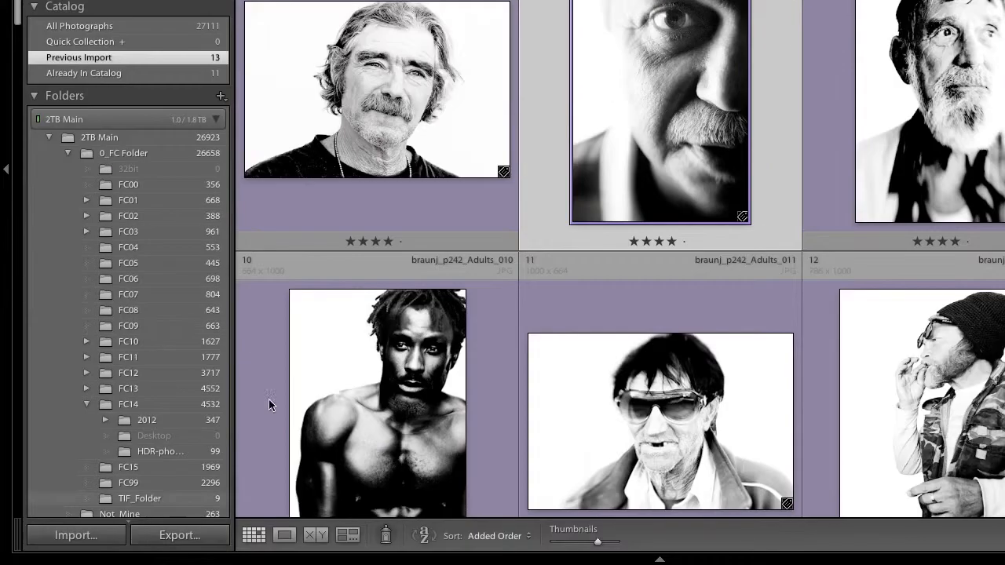
- In a new Finder window, open Website_Web_Images > Gallery_images_folders > Adults and move braunj_p242_Adults_008.jpg from the desktop back into that folder
key(super+Tab)
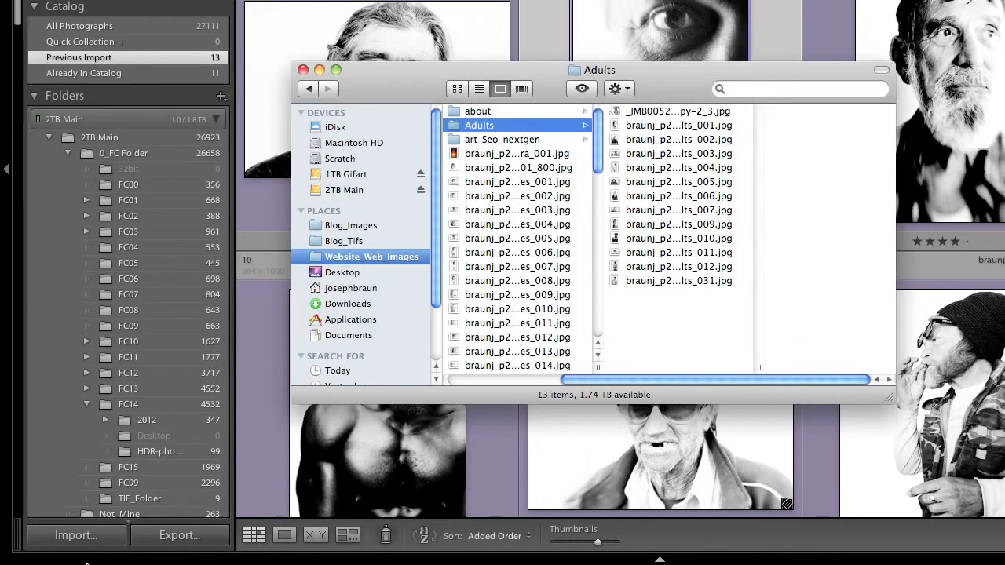
mouse_move(2, 563)
key(super+Tab)
key(super+Tab)
key(super+Tab)
key(super+Tab)
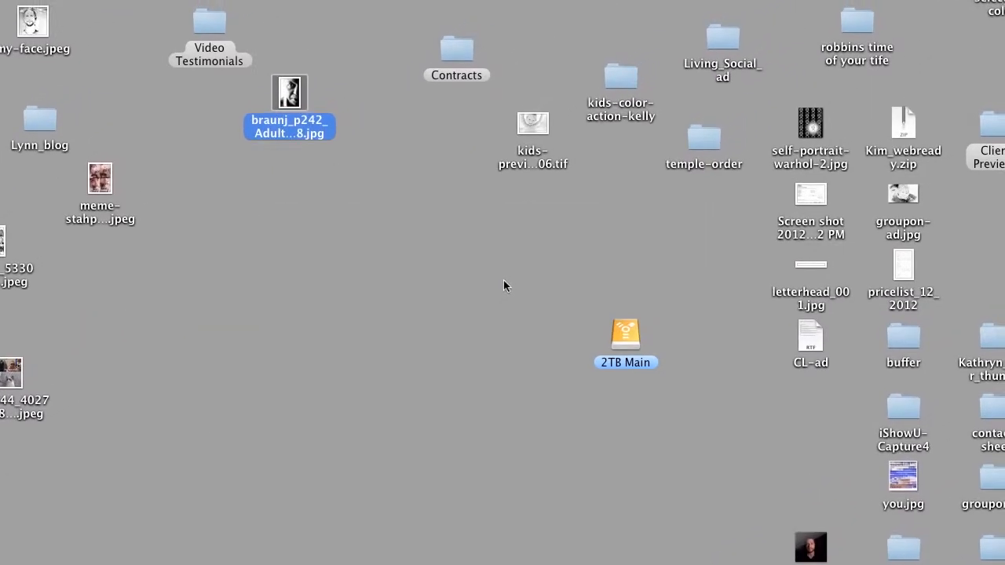
key(super+n)
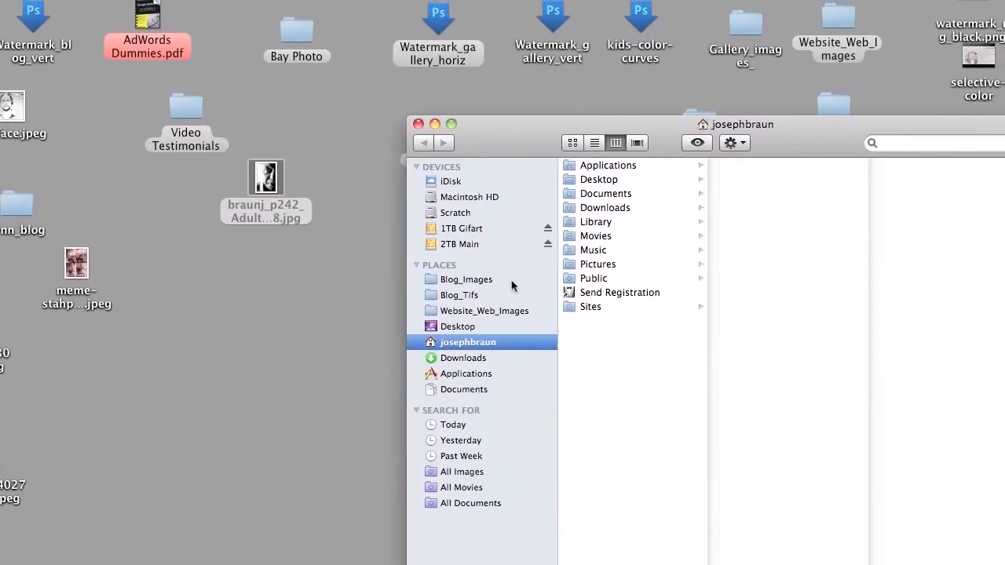
click(480, 310)
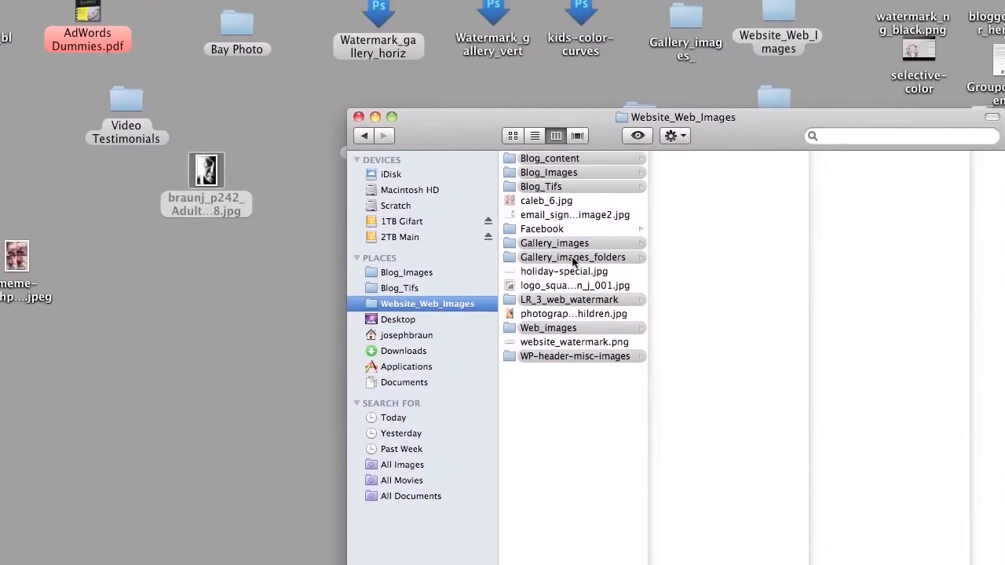
click(573, 262)
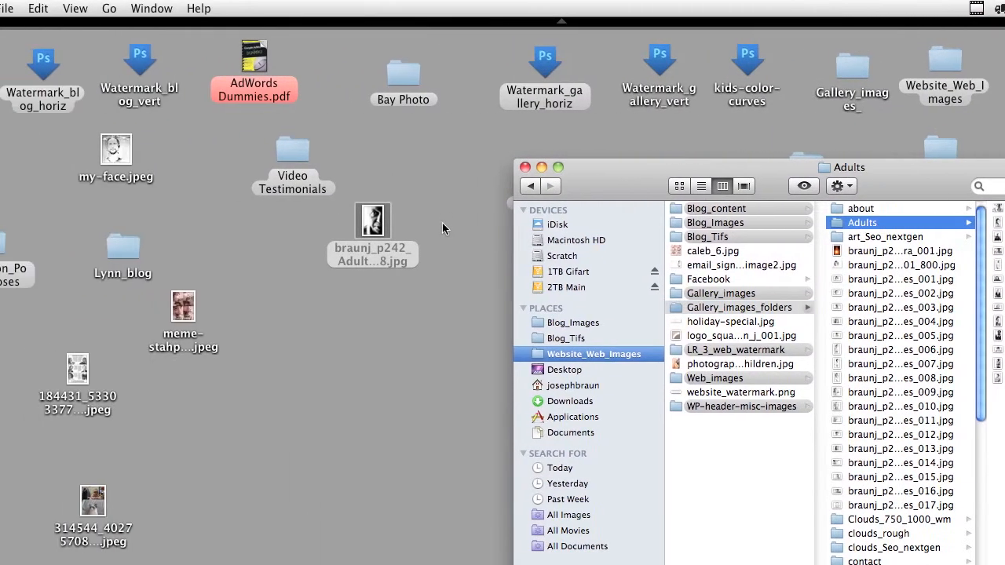
drag(156, 228, 537, 314)
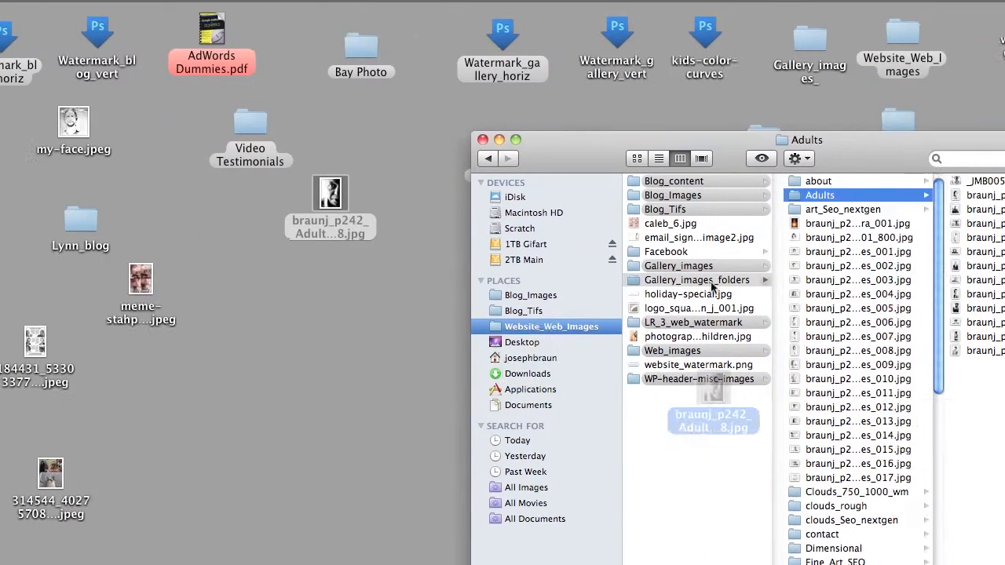
drag(712, 287, 847, 440)
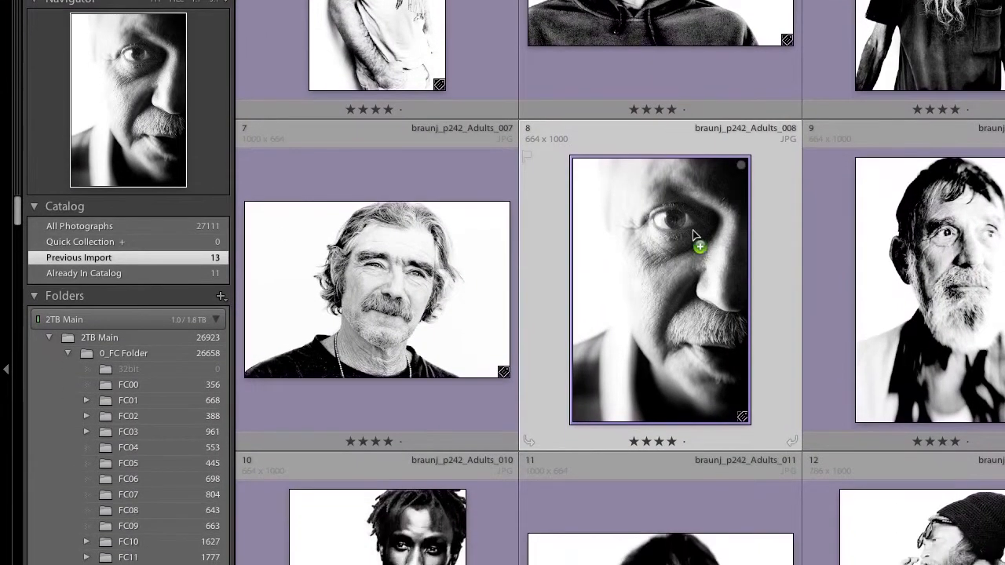
- Try carrying braunj_p242_Adults_008 and the whole import over the catalog's folders without dropping them, and reselect only braunj_p242_Adults_008
drag(692, 230, 146, 514)
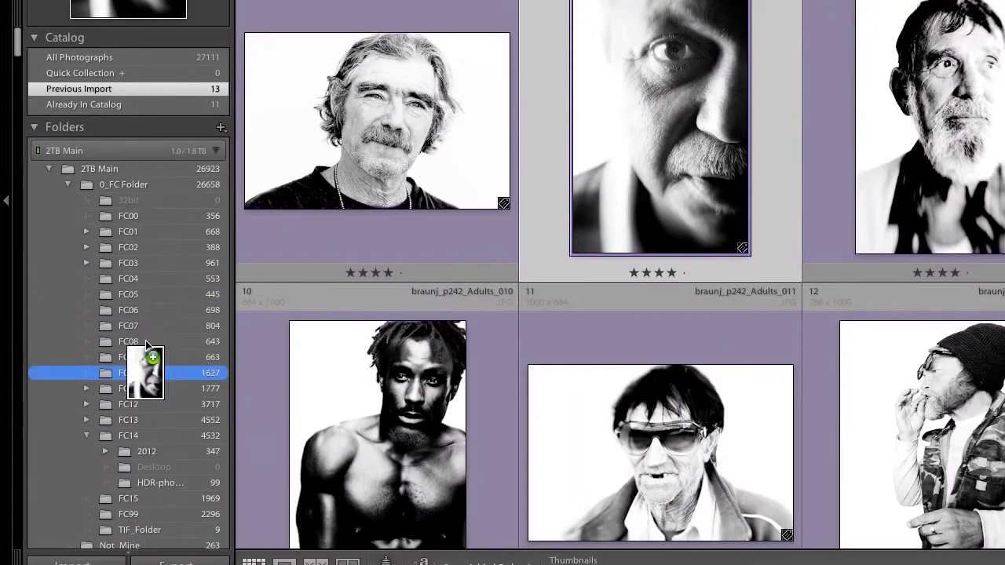
drag(146, 343, 578, 205)
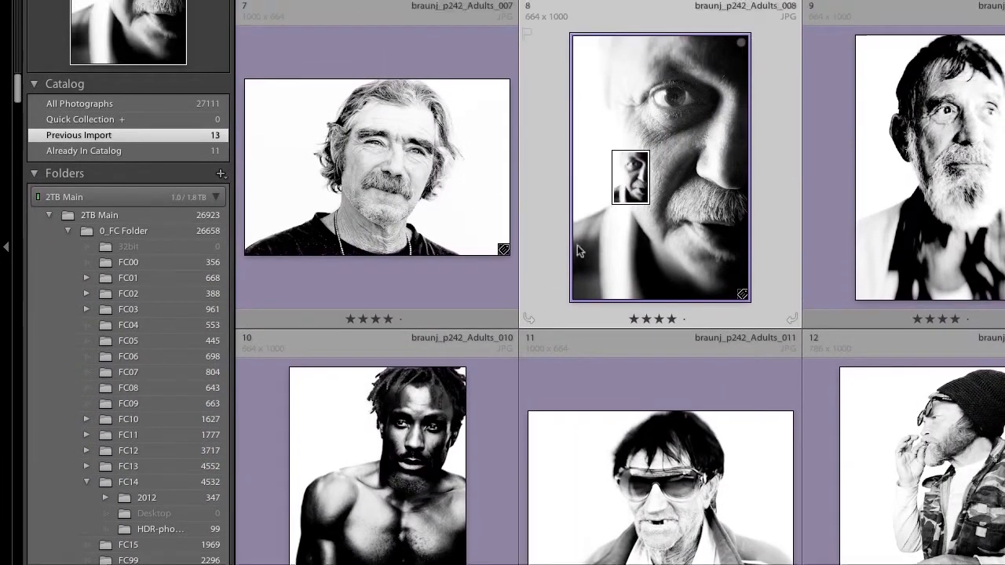
drag(577, 250, 175, 246)
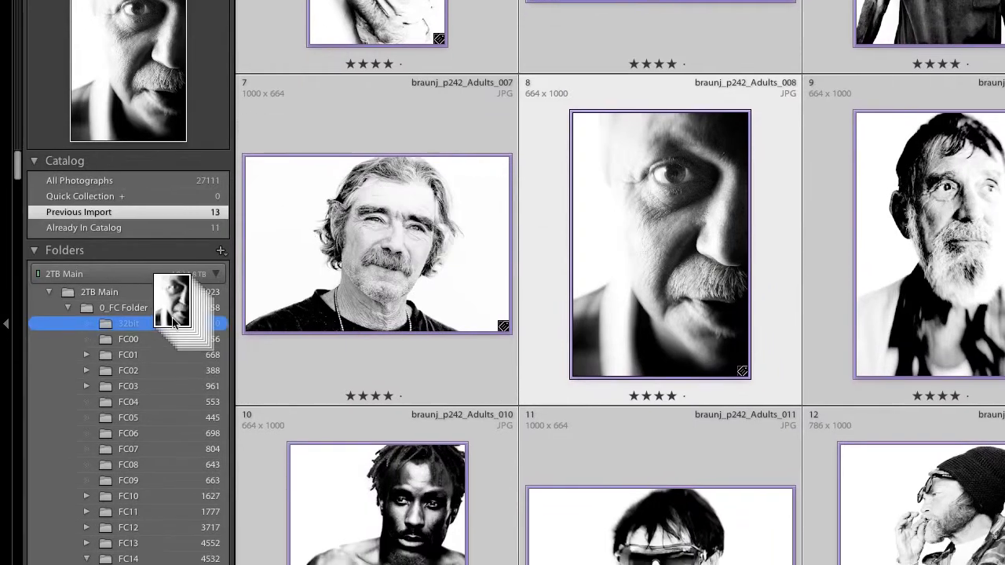
drag(174, 323, 584, 295)
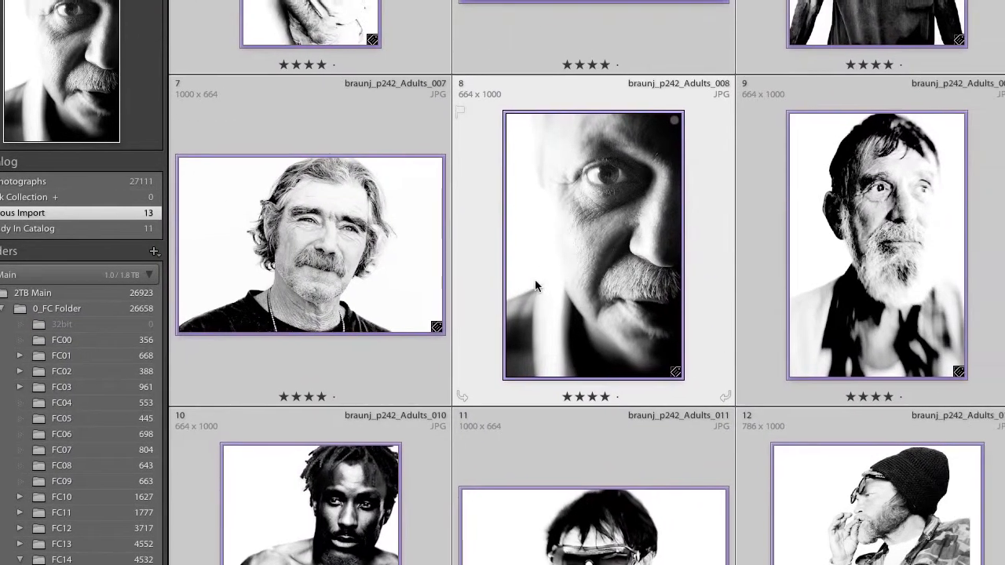
super+click(618, 281)
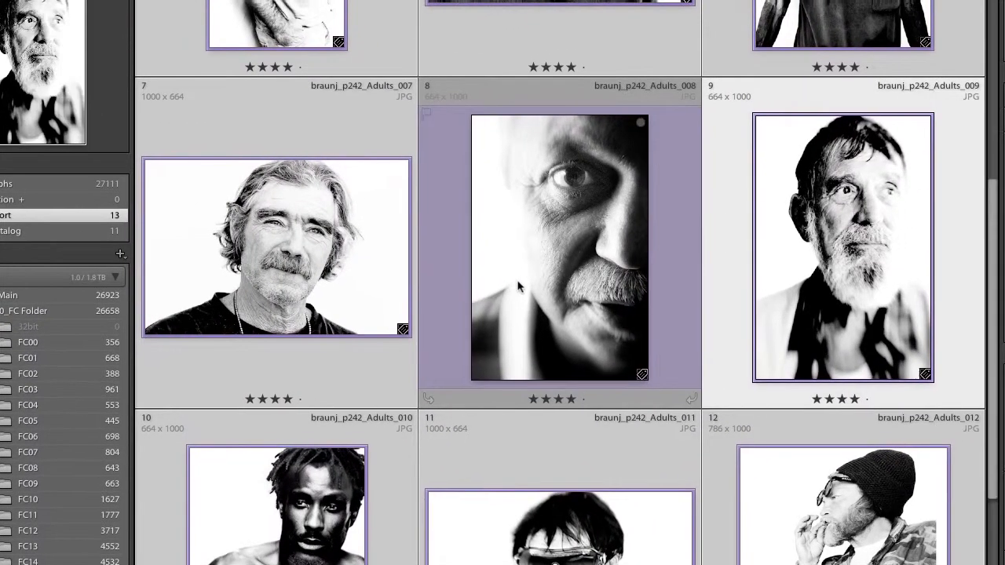
click(517, 287)
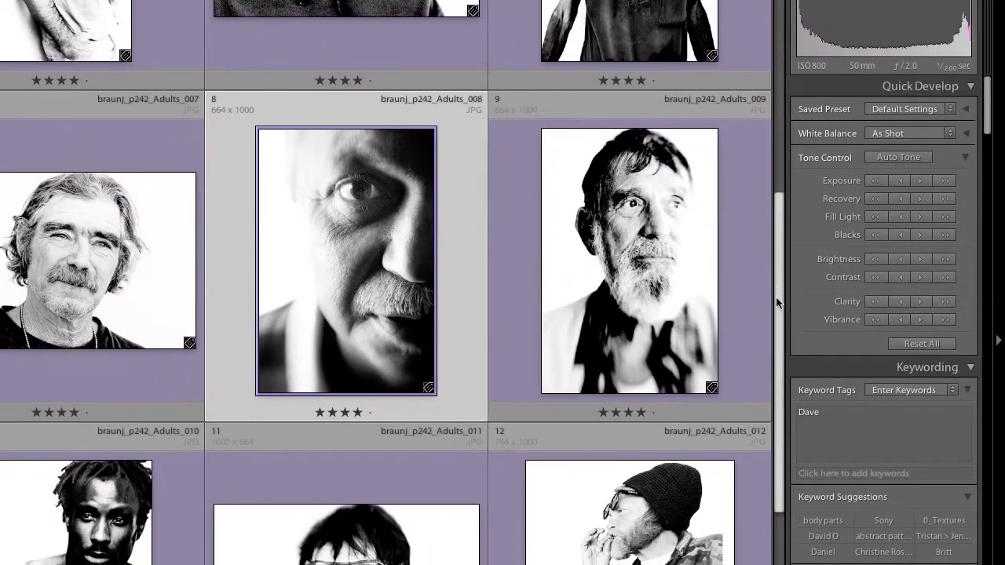
- Try exposure -1.50 on braunj_p242_Adults_006 in Develop, undo it, and return to the Library grid
scroll(771, 282, up, 3)
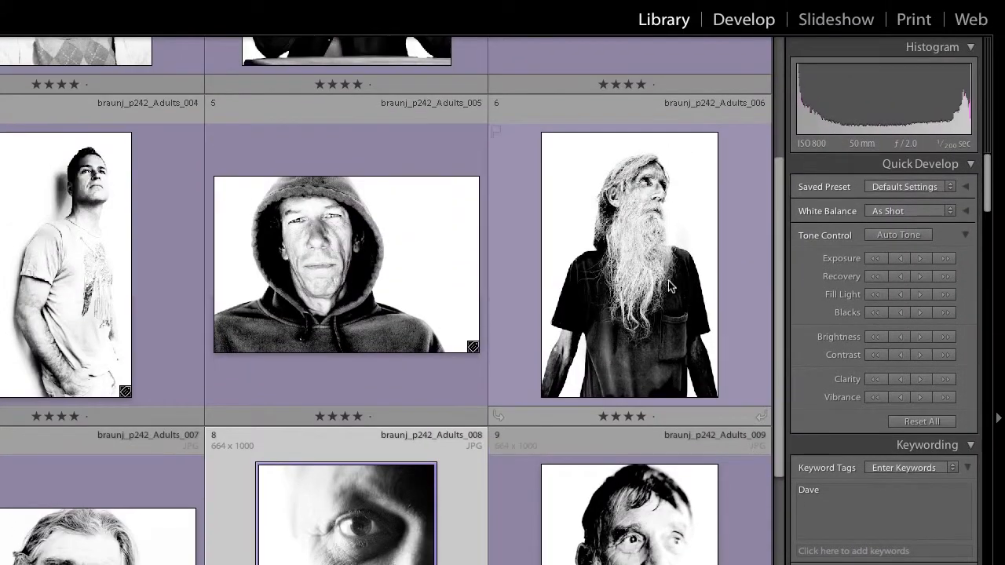
click(669, 239)
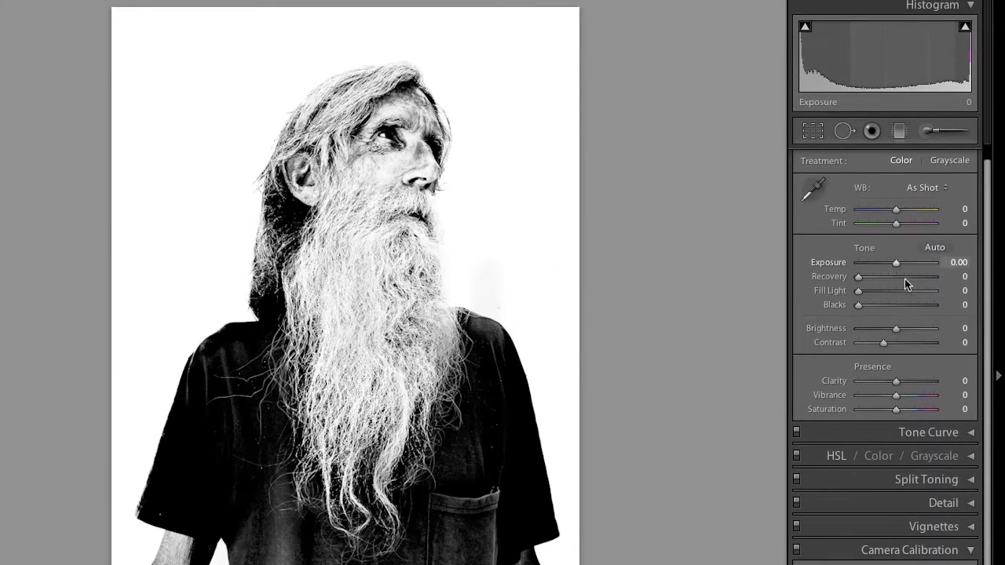
click(905, 273)
click(884, 278)
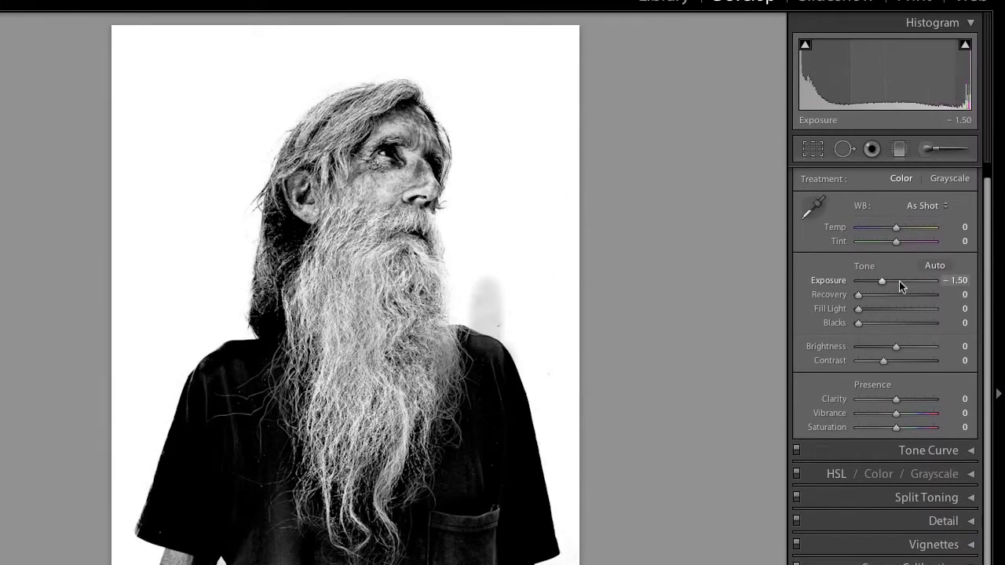
key(ctrl+z)
key(ctrl+z)
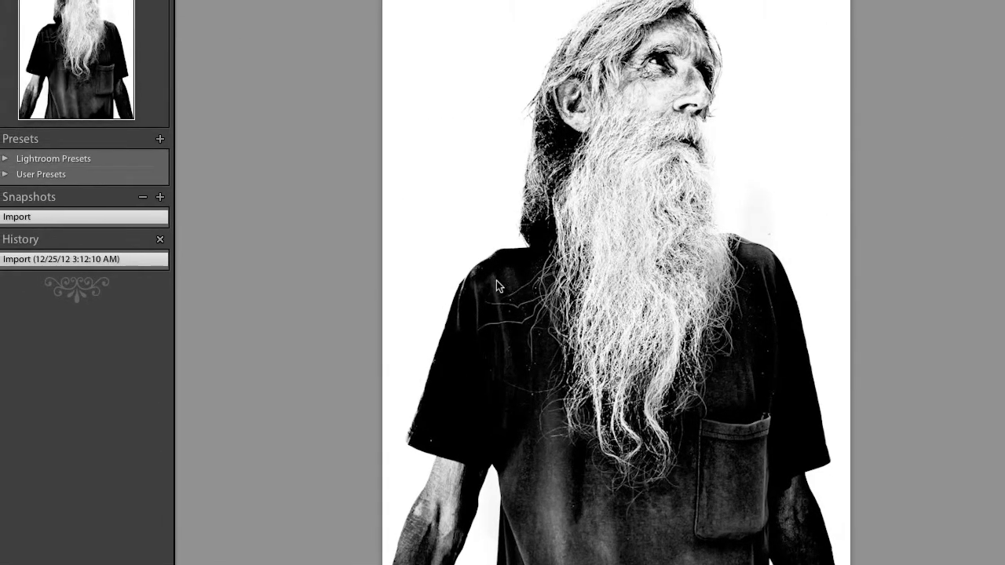
key(g)
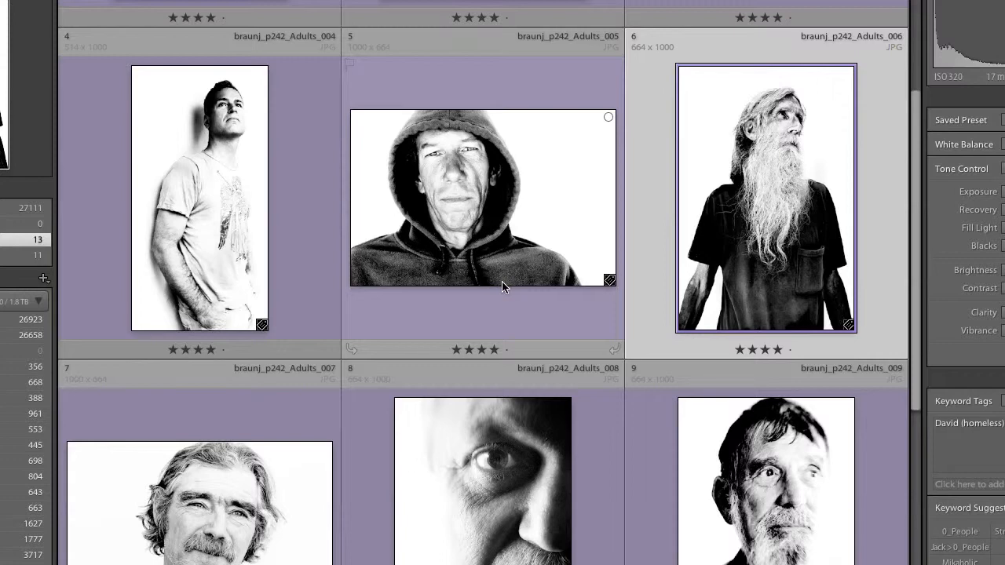
- Start exporting braunj_p242_Adults_006 to files on disk, with the Desktop as the destination folder and no subfolder
key(super+shift+e)
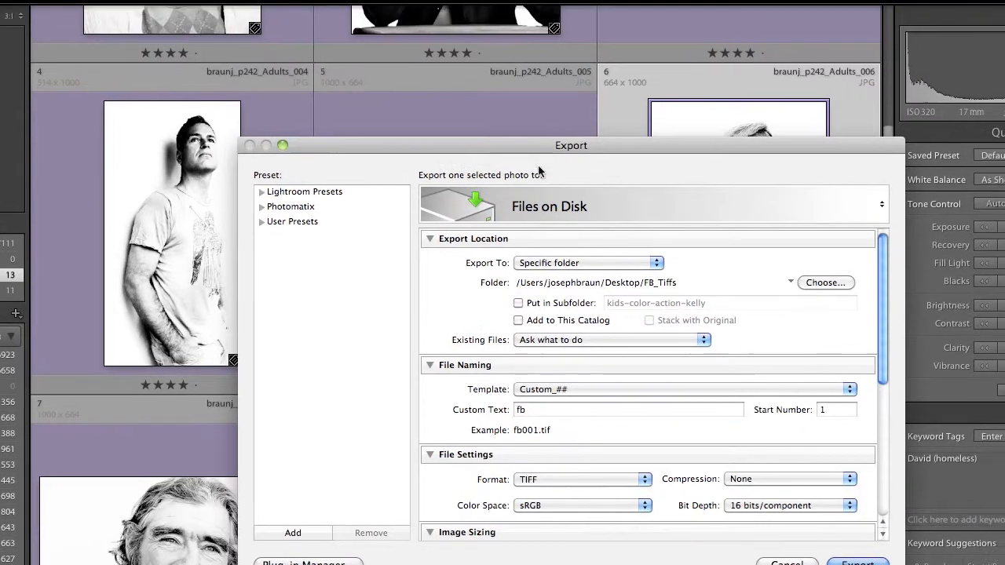
drag(628, 112, 541, 90)
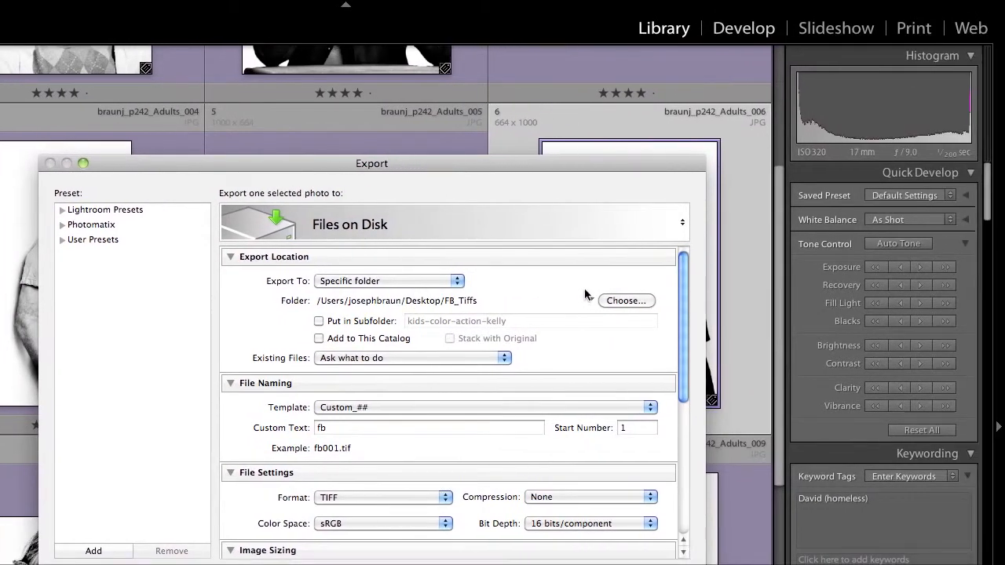
click(622, 300)
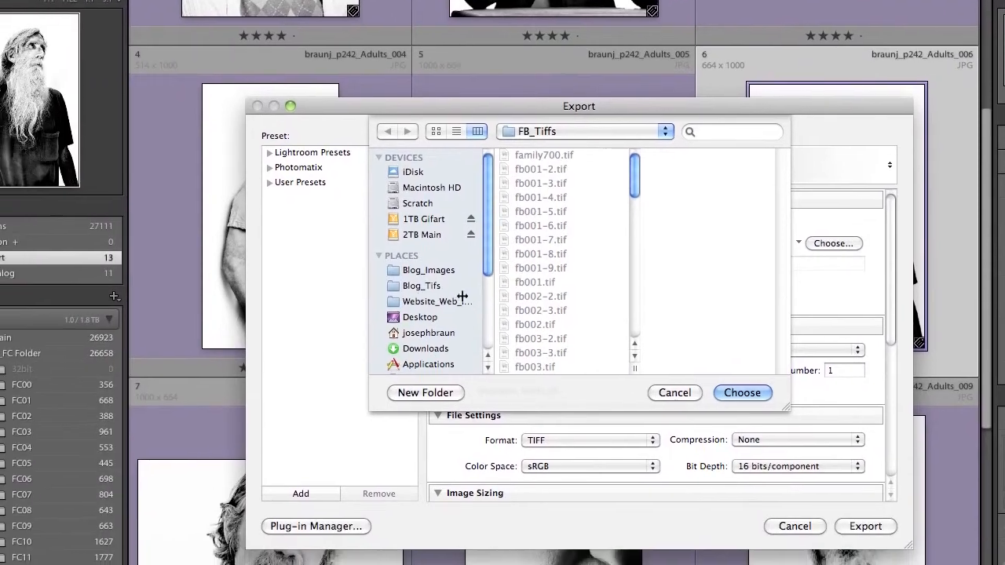
click(212, 359)
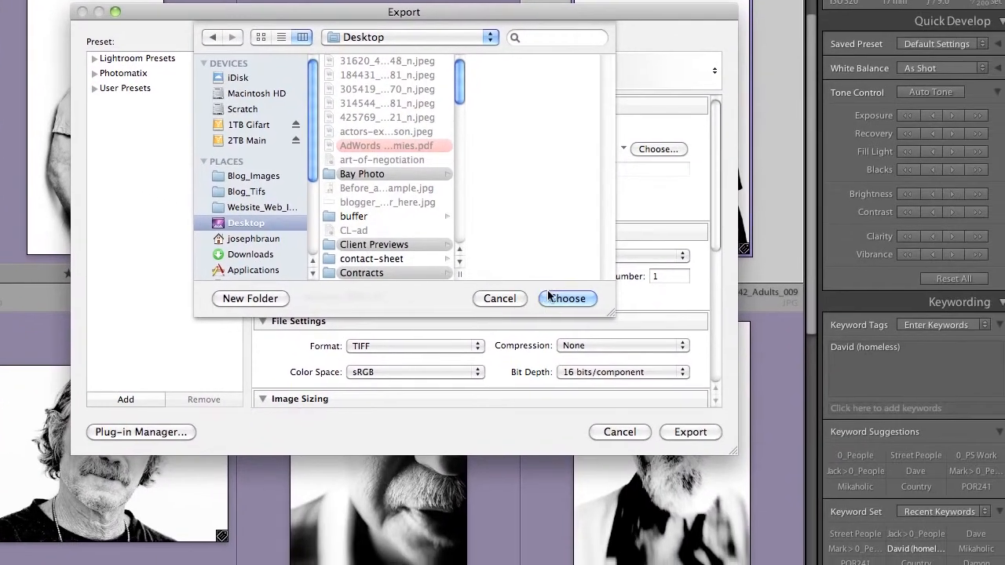
click(656, 325)
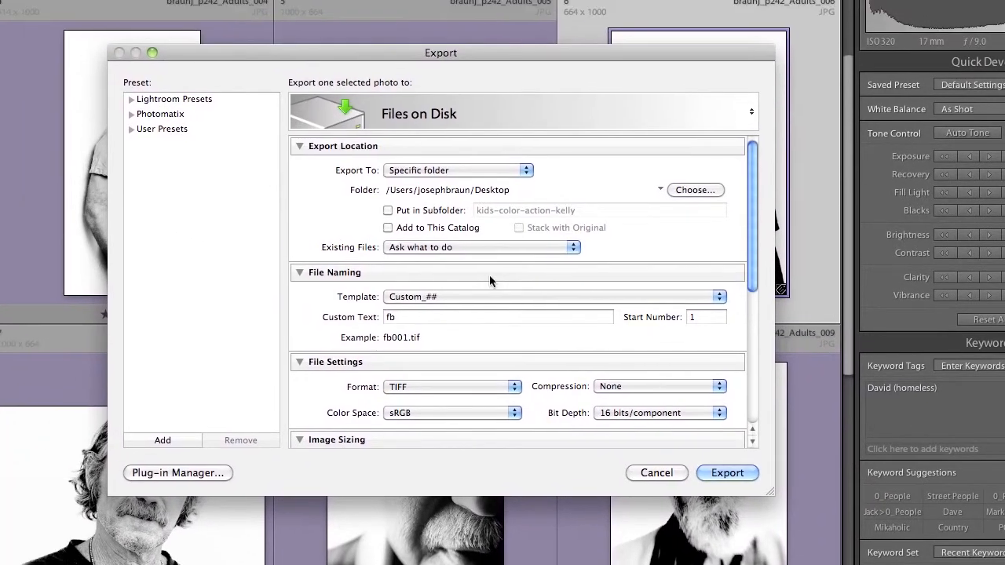
click(388, 211)
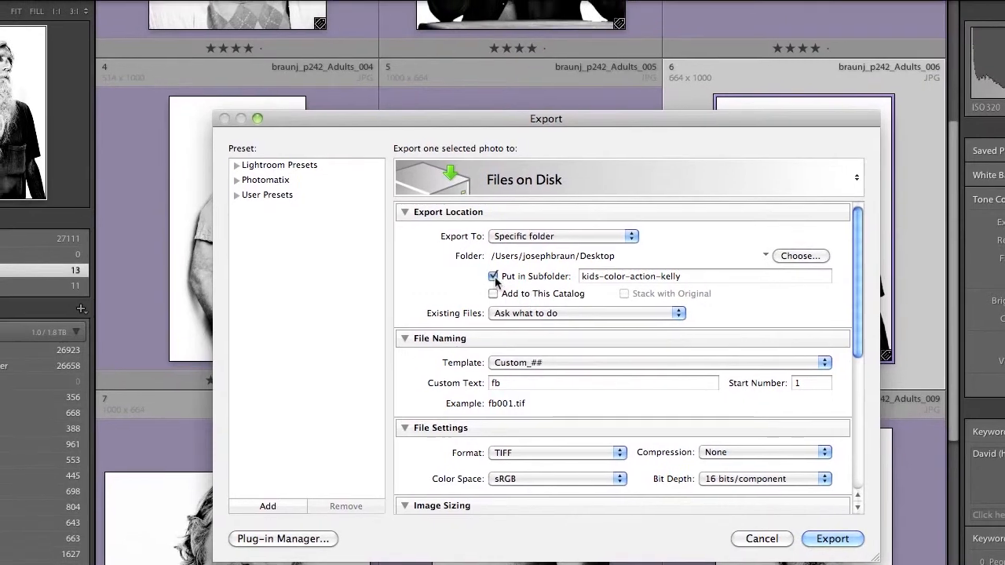
click(492, 276)
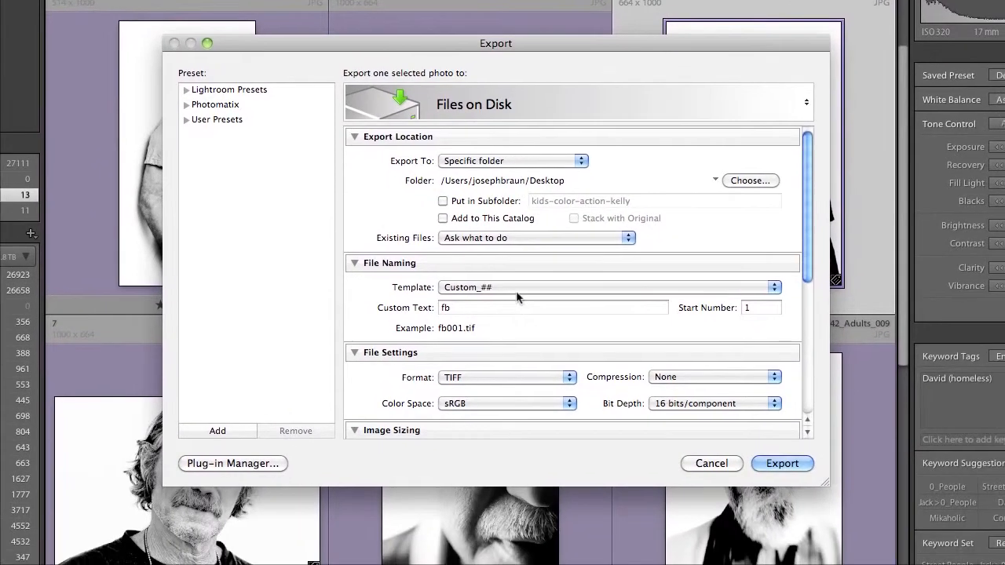
- Keep the Custom_## naming template and set the export's custom text to lightroom-tutorial-image
click(569, 363)
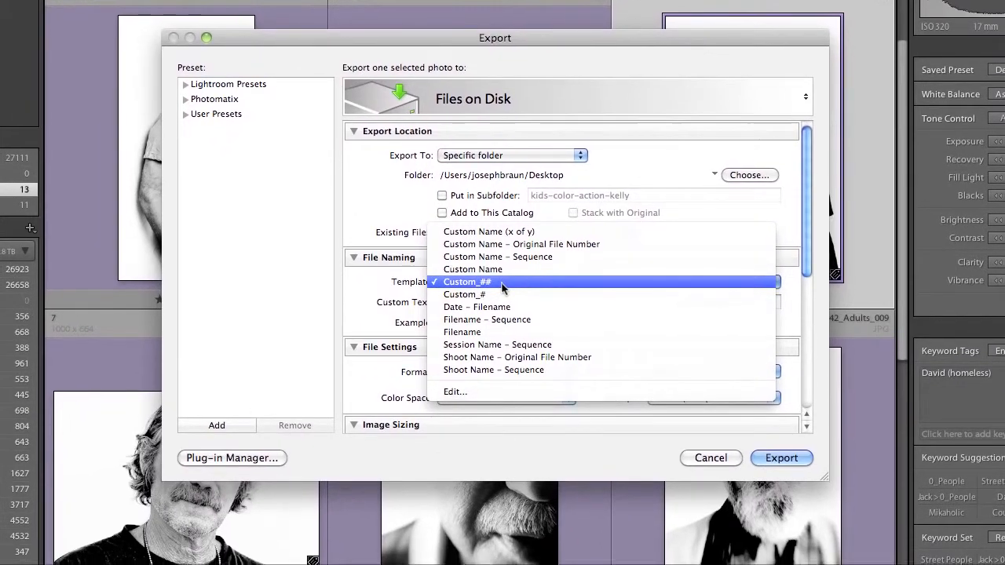
click(502, 289)
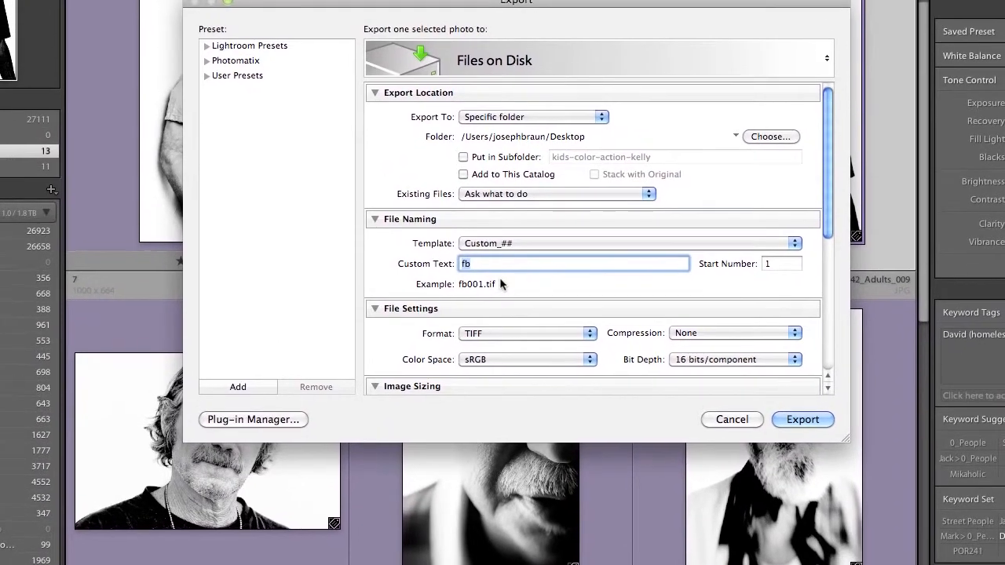
text(lightroom-tutorial-image)
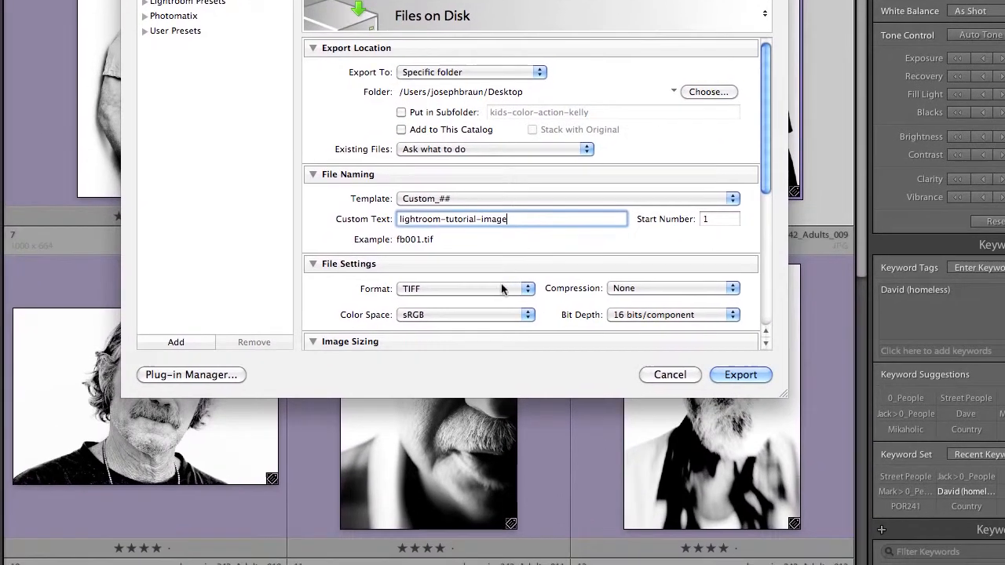
- Set the export file format to JPEG with a quality of 68
click(501, 295)
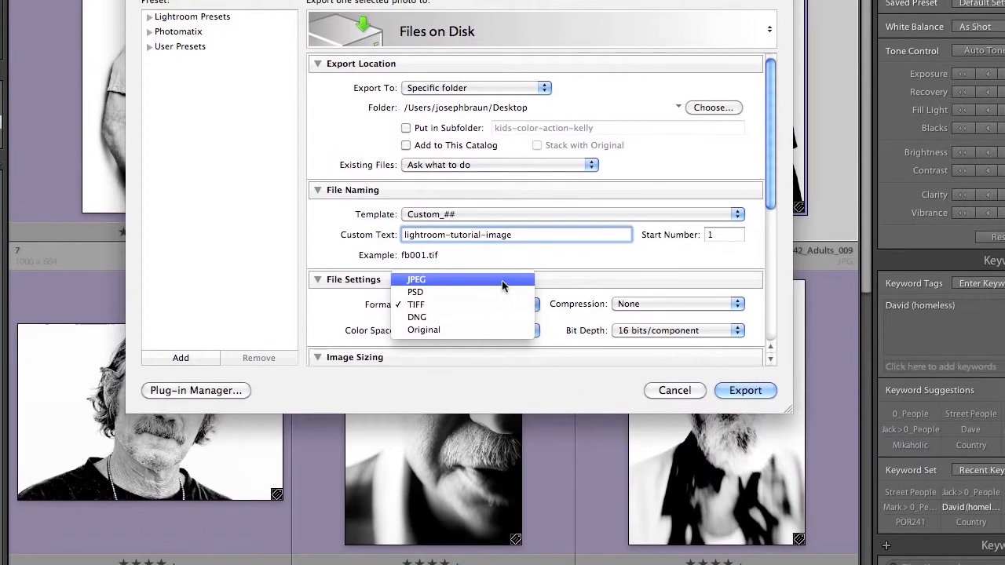
click(501, 260)
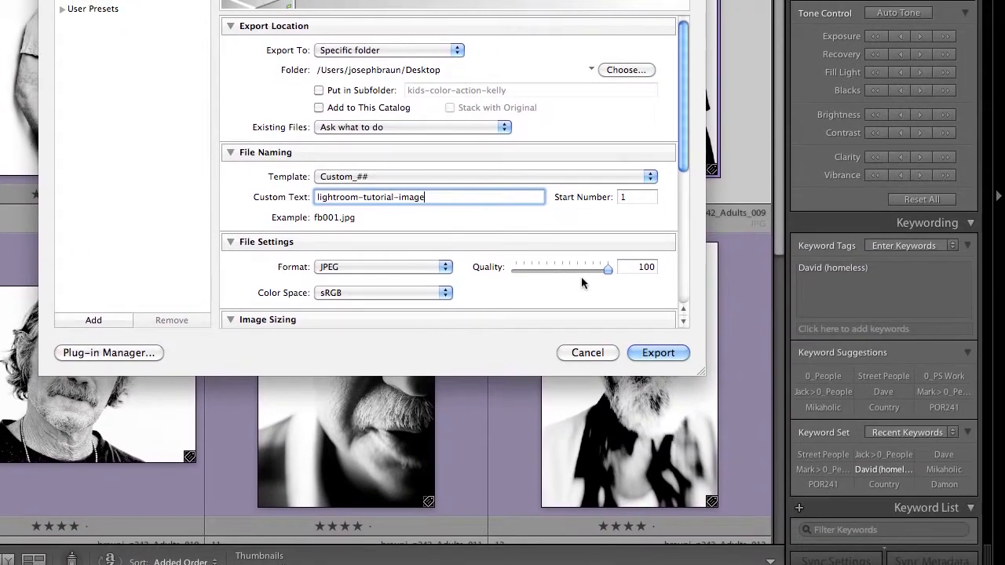
click(692, 264)
drag(582, 280, 578, 281)
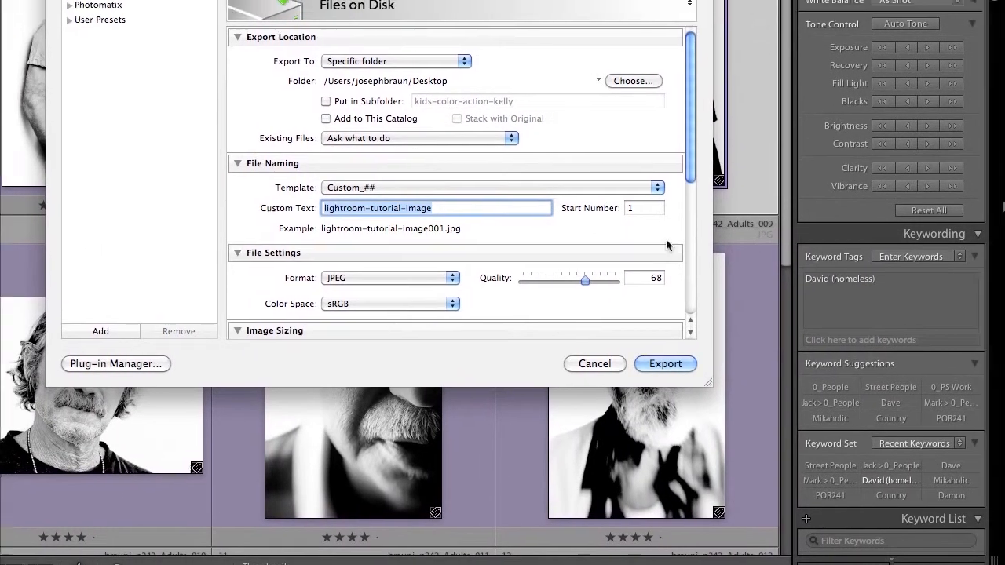
scroll(680, 248, down, 5)
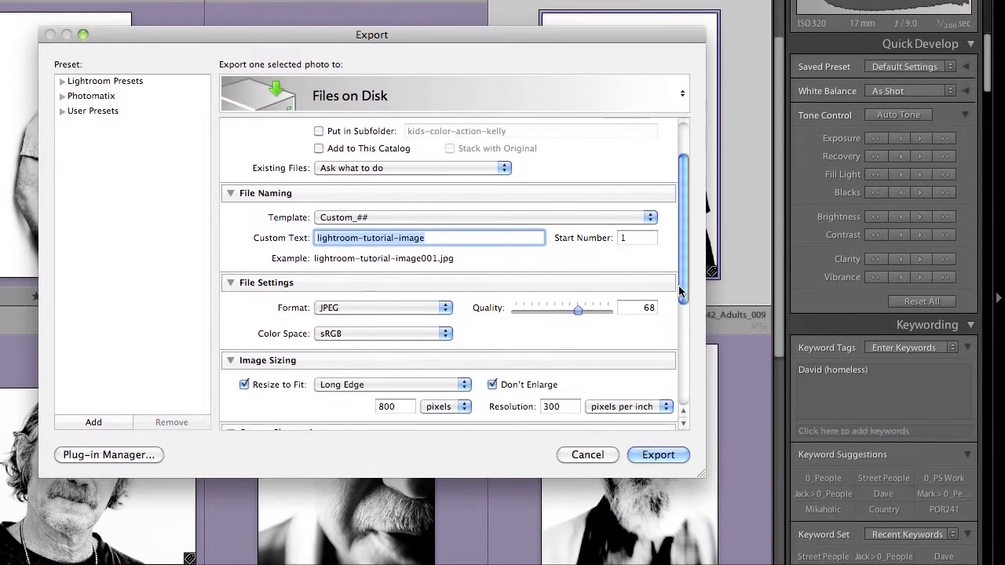
scroll(675, 286, down, 3)
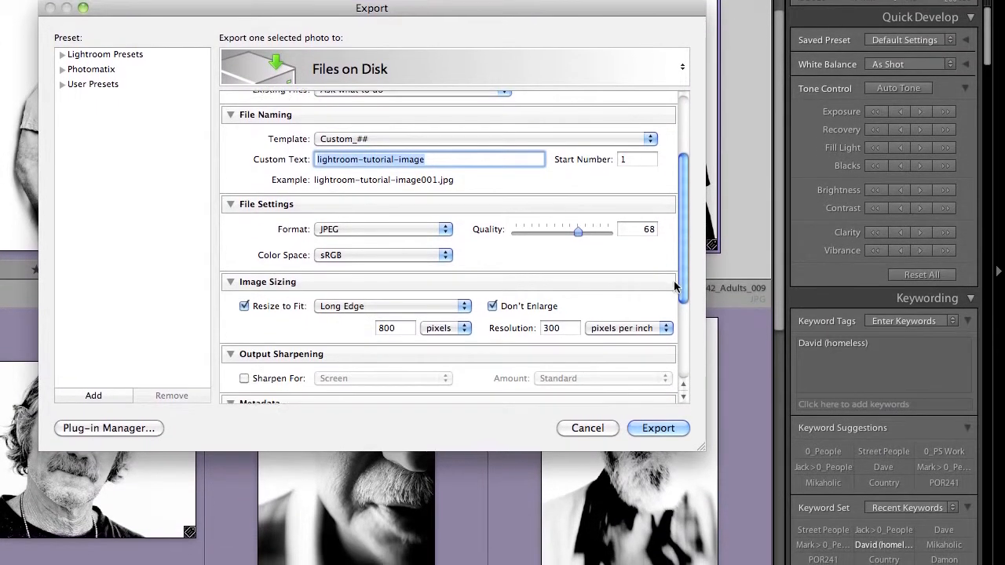
- Raise the export's JPEG quality to 71 and set the after-export action to Do nothing
scroll(673, 287, down, 1)
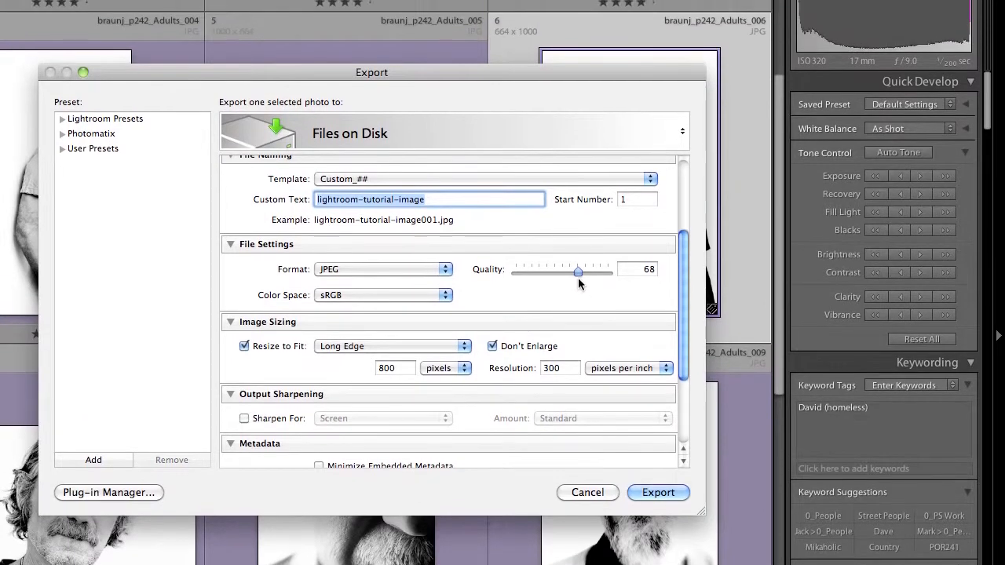
drag(577, 278, 581, 278)
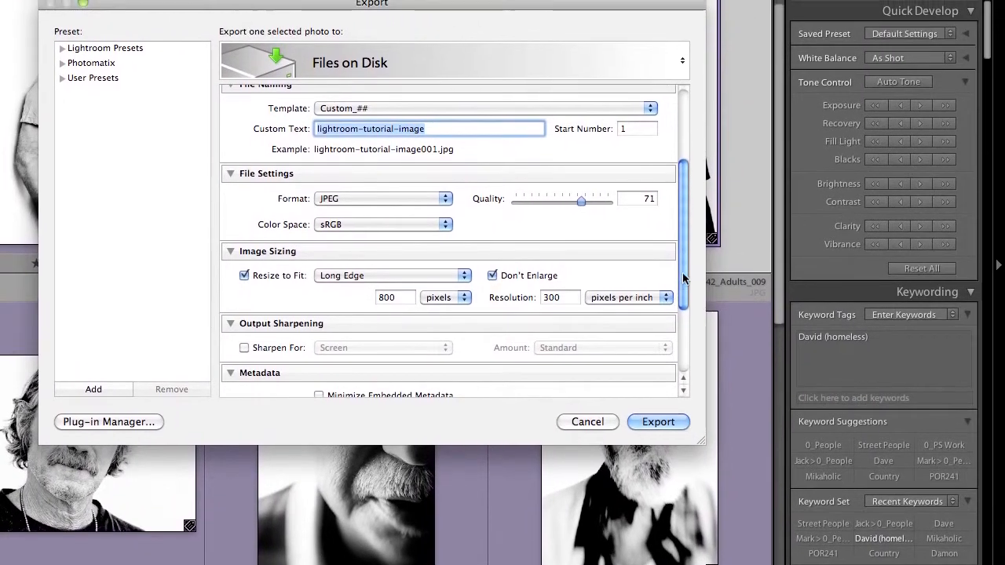
scroll(683, 279, down, 5)
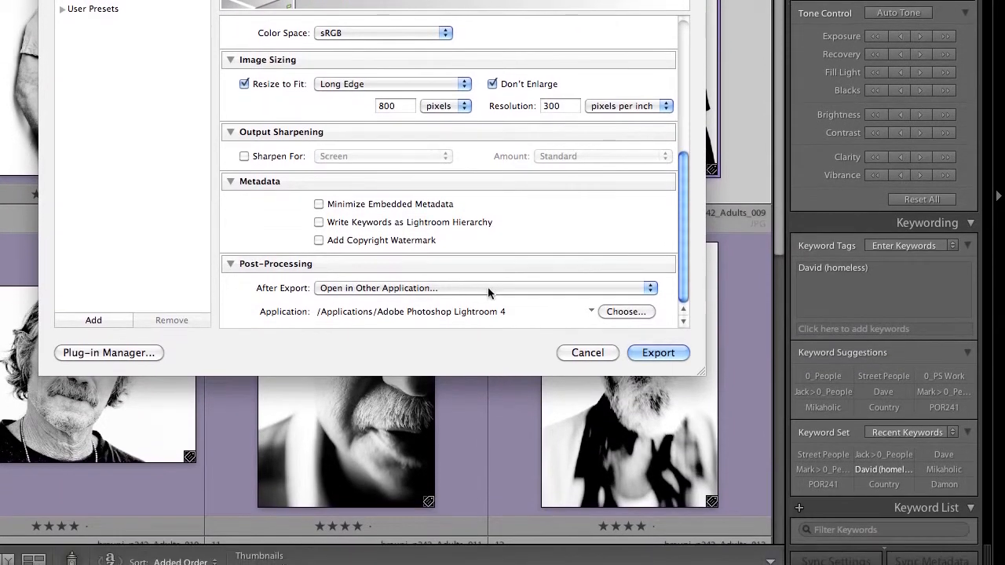
click(480, 299)
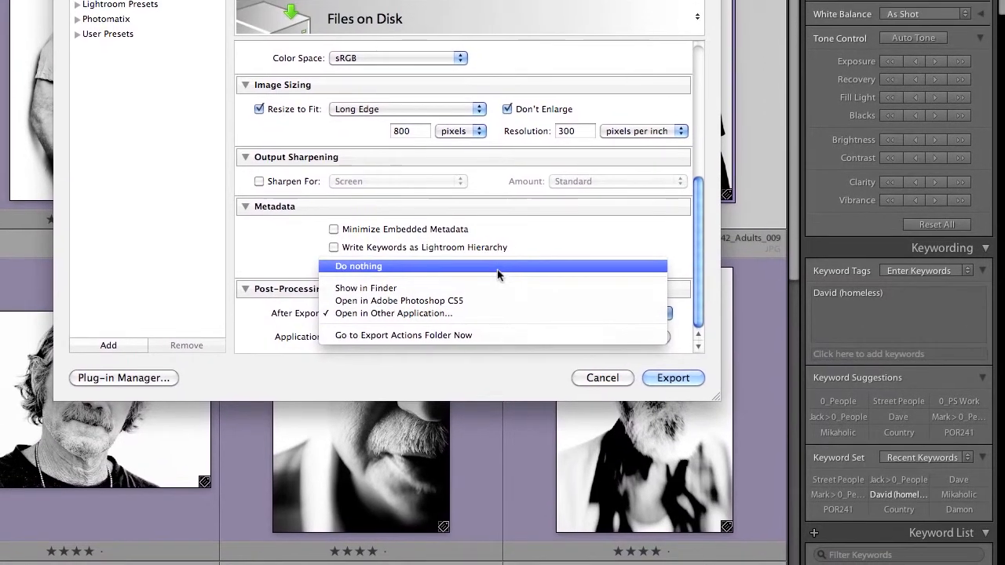
click(494, 248)
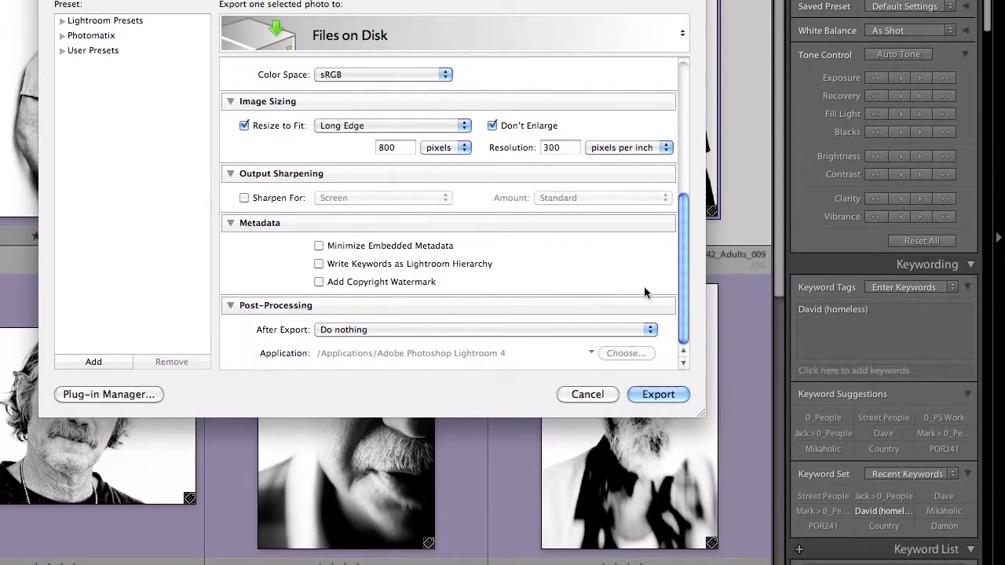
- Review the naming, sizing and metadata settings and export the photo to the Desktop
scroll(678, 281, up, 10)
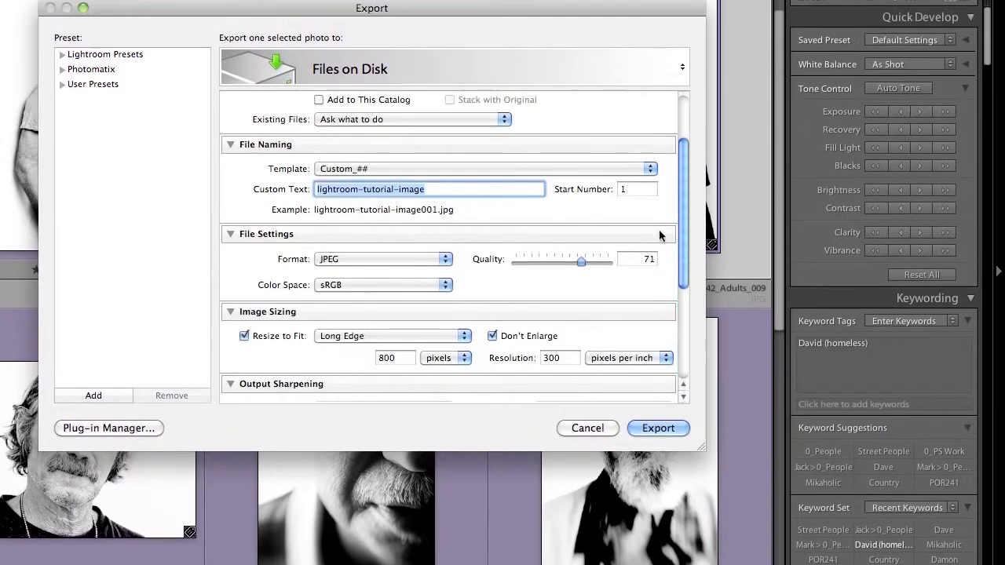
scroll(659, 229, up, 5)
scroll(648, 236, down, 10)
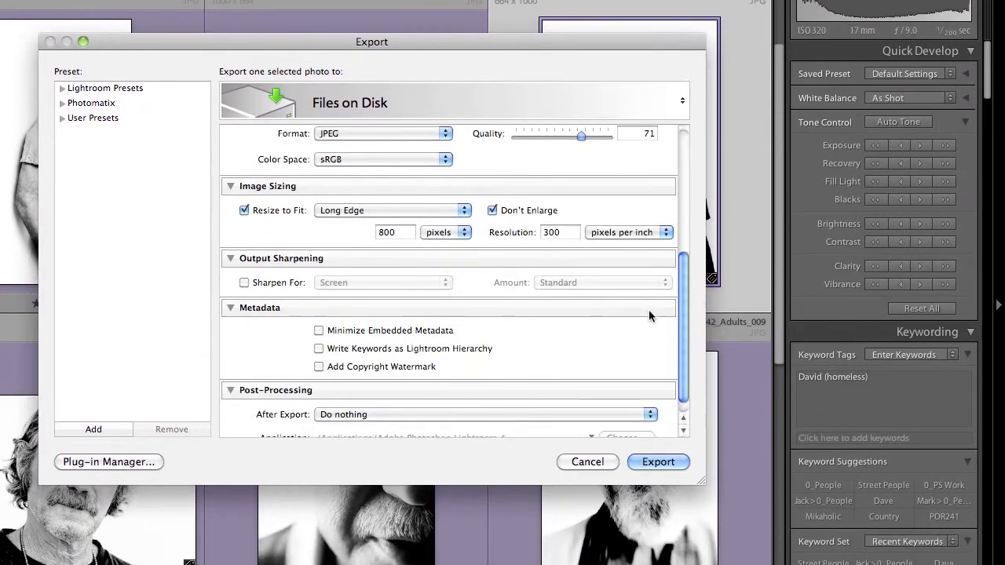
scroll(649, 310, down, 2)
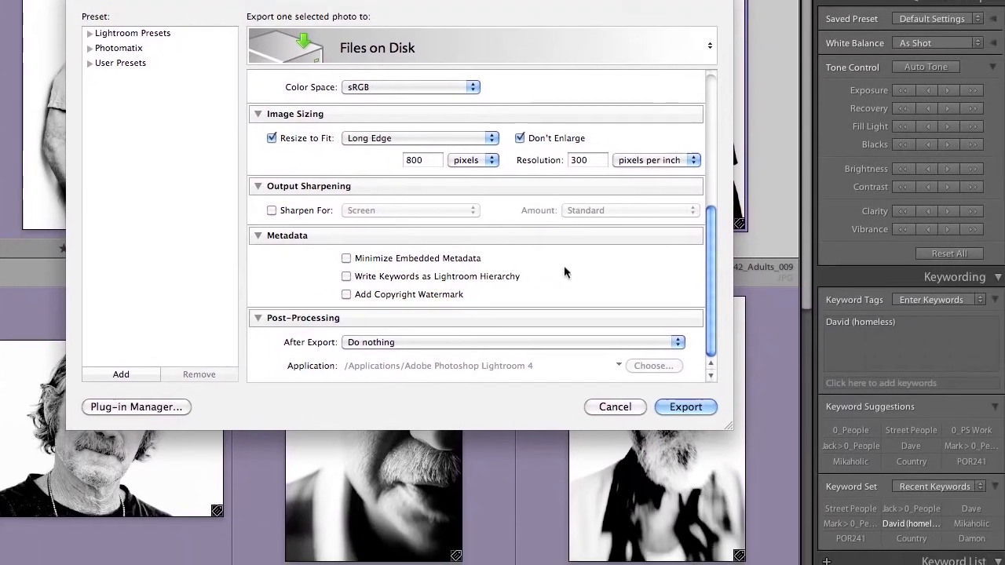
click(685, 406)
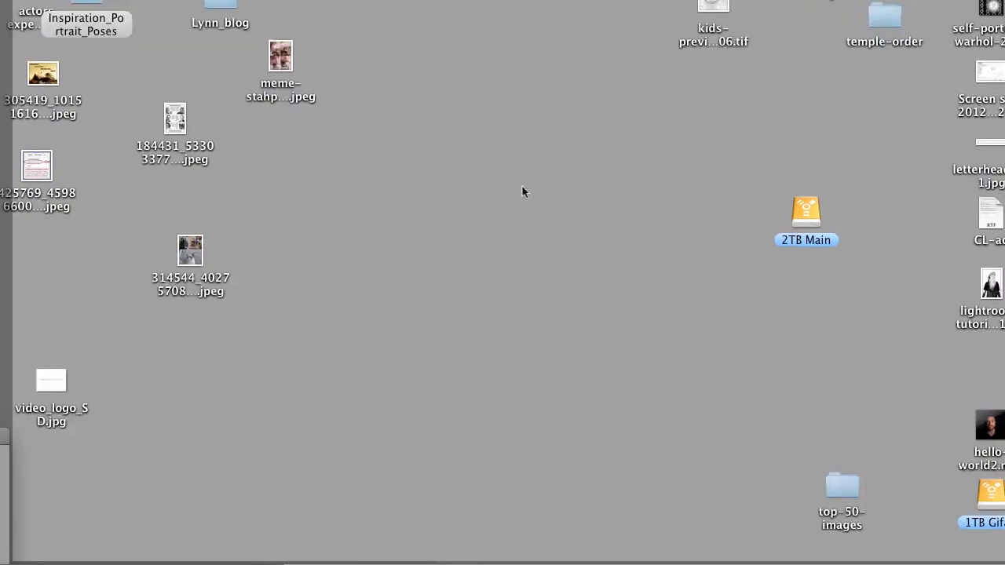
- Switch to the Finder desktop and preview the exported lightroom-tutorial-image file with Quick Look
click(992, 278)
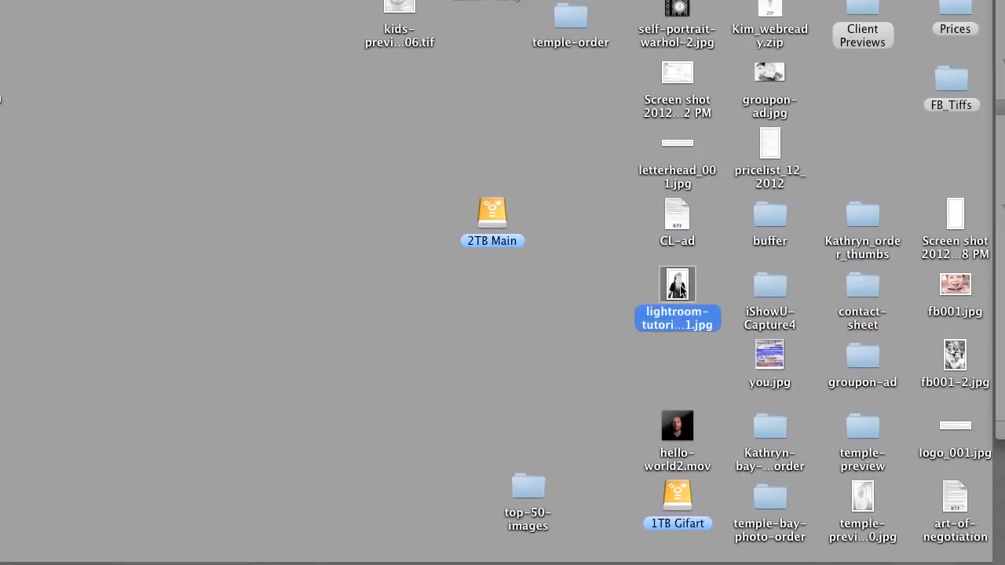
key(space)
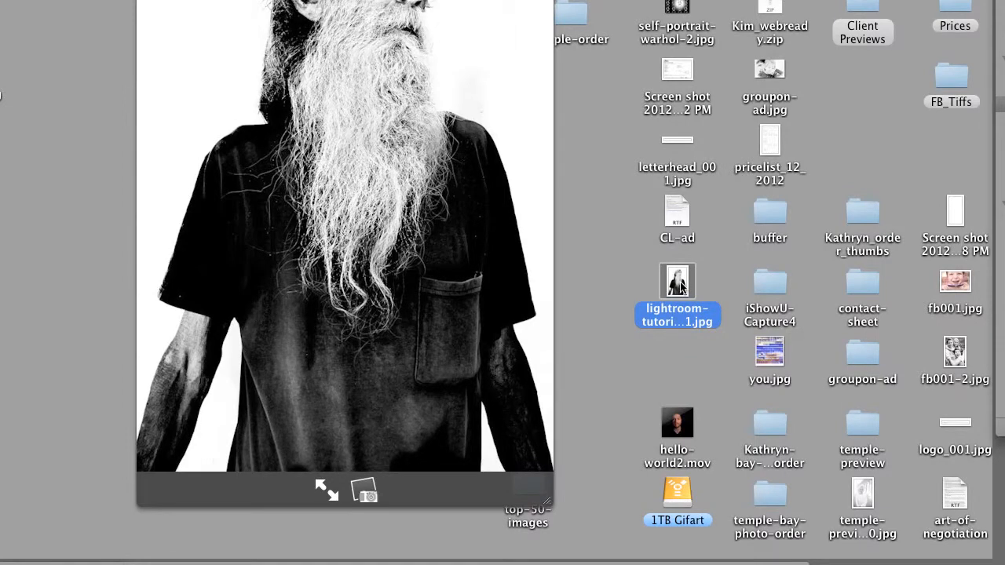
key(space)
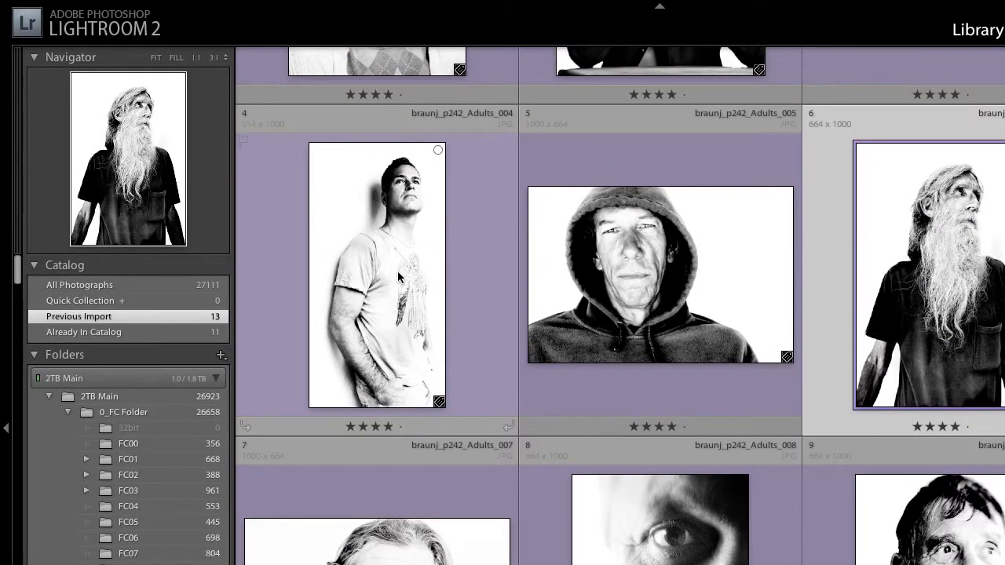
- Use the Keyword List to show the photos tagged with two different people's keywords, and select a black-and-white version in the second set
click(397, 270)
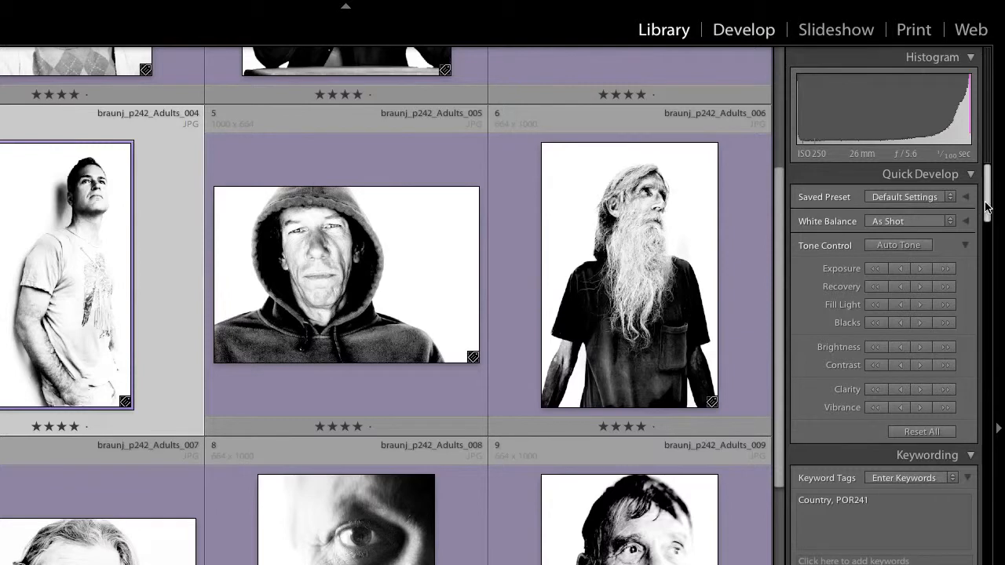
drag(987, 206, 987, 216)
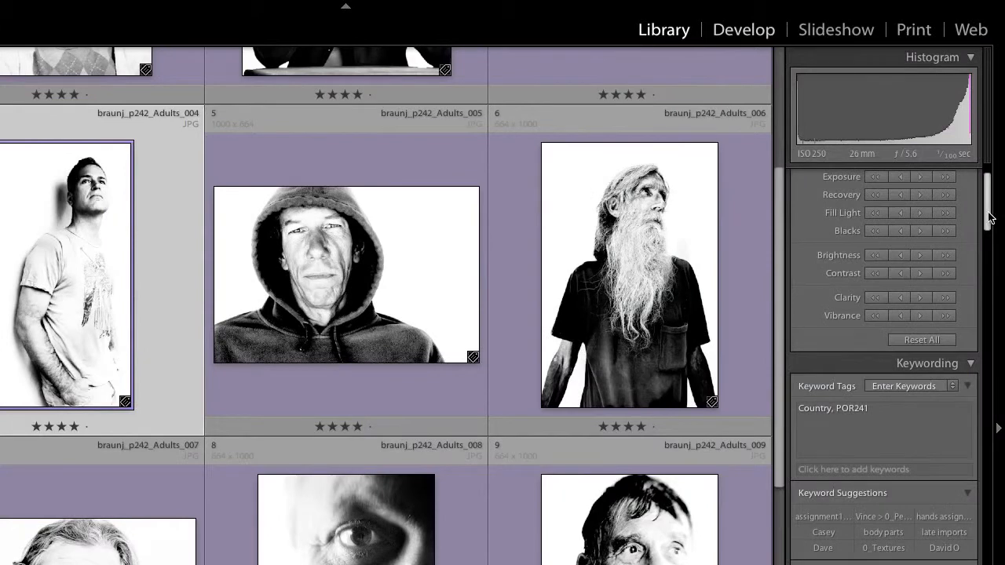
drag(986, 213, 979, 275)
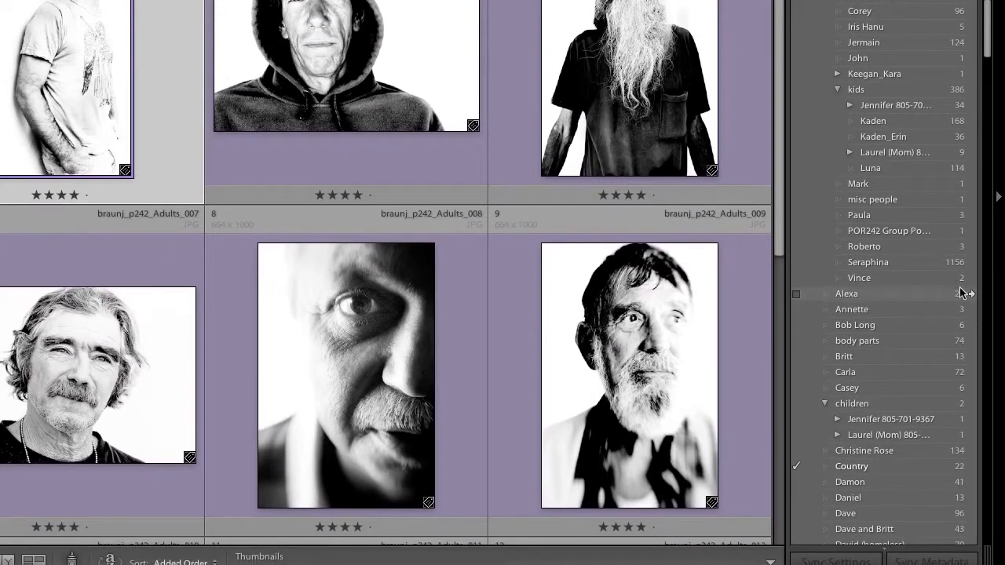
click(967, 294)
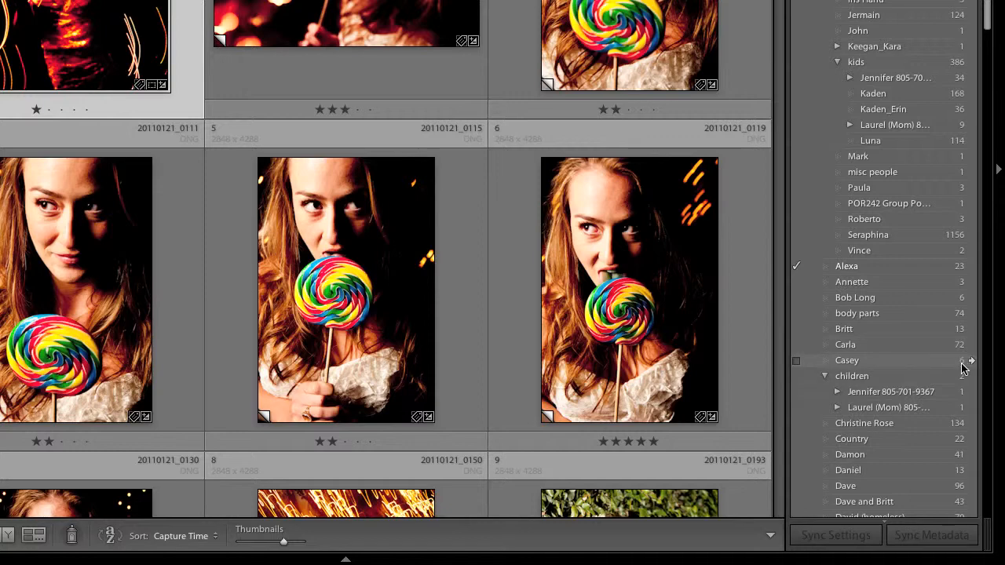
click(966, 362)
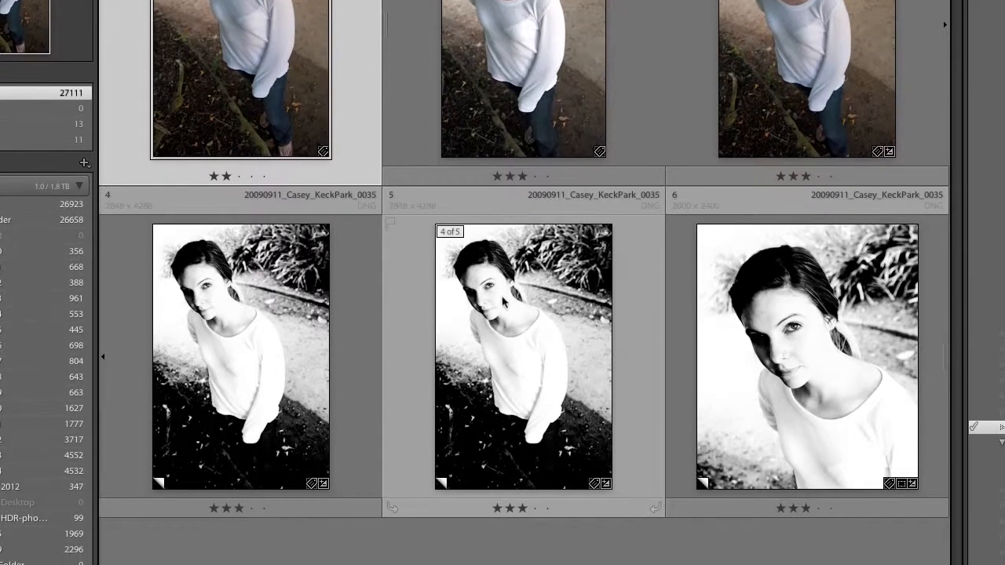
click(502, 300)
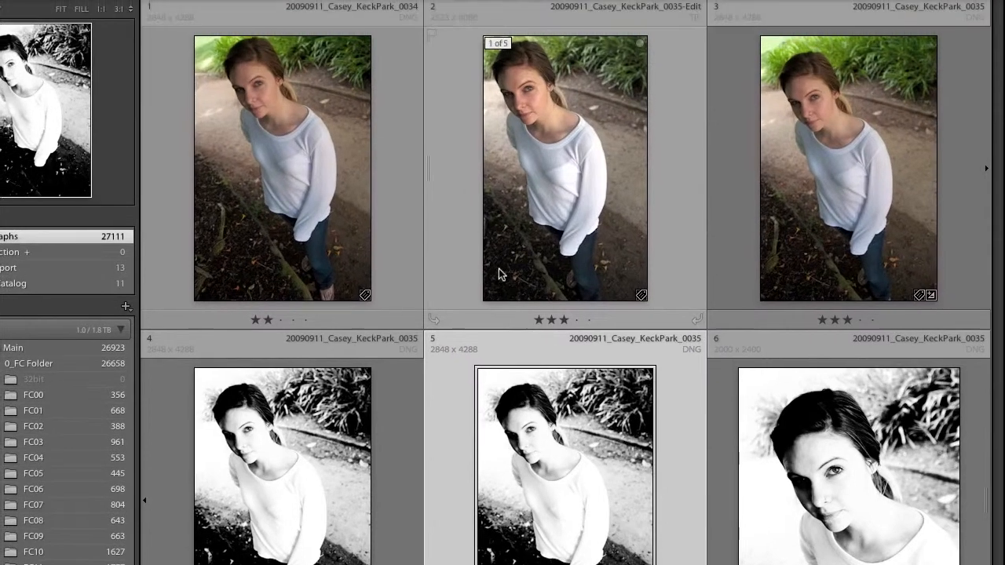
- Try to import braunj_p242_Adults_003.jpg from the Adults folder
key(super+shift+i)
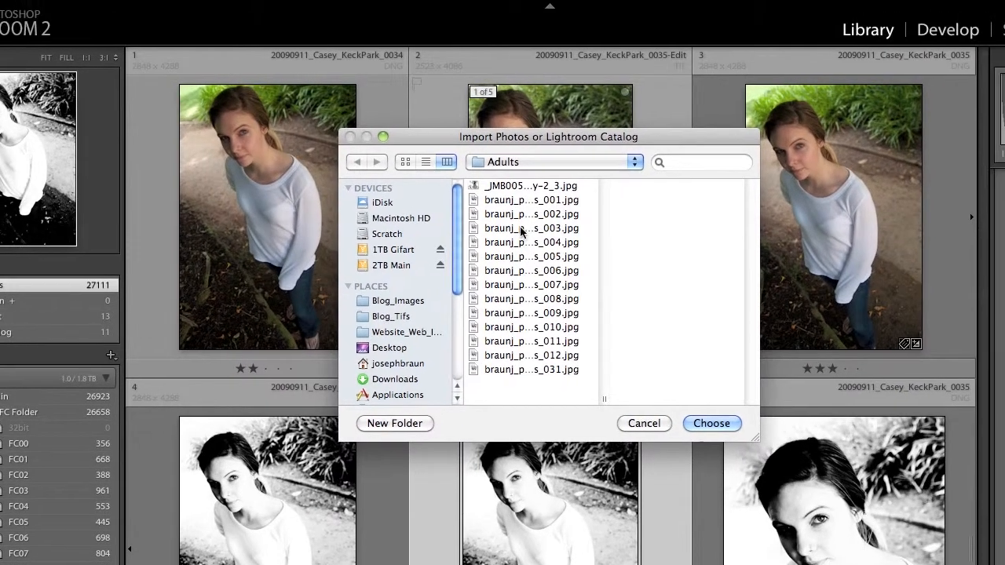
click(549, 205)
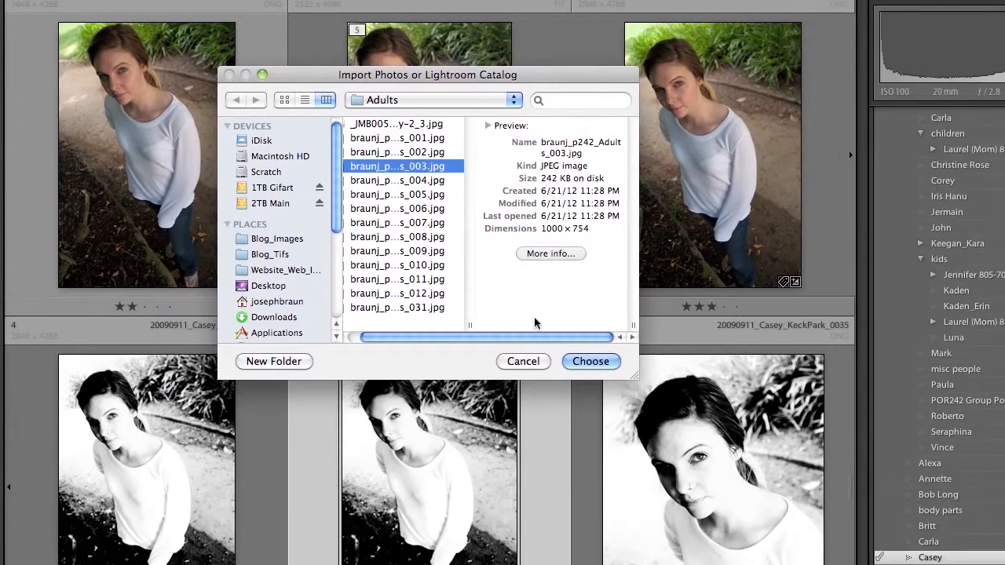
click(574, 358)
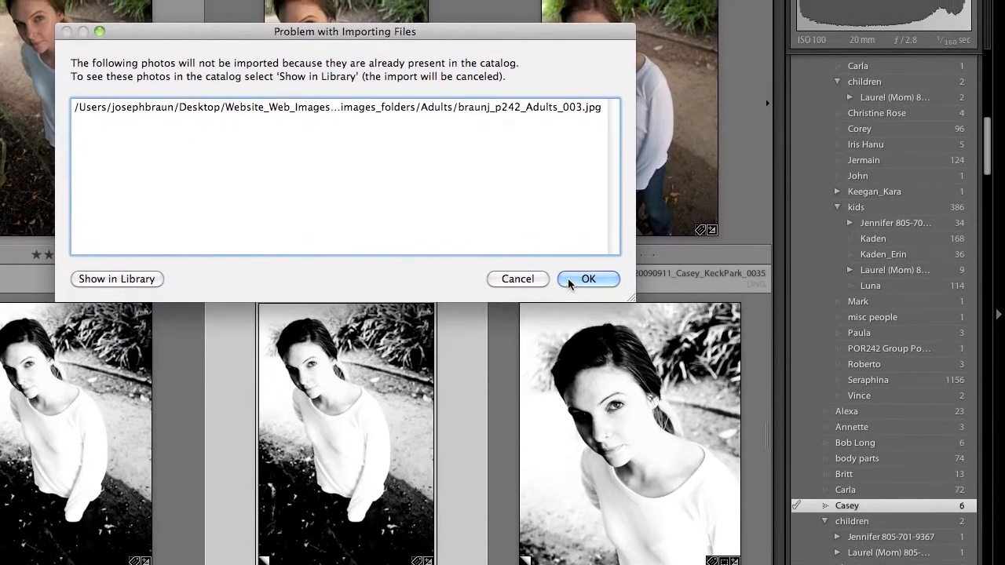
click(569, 283)
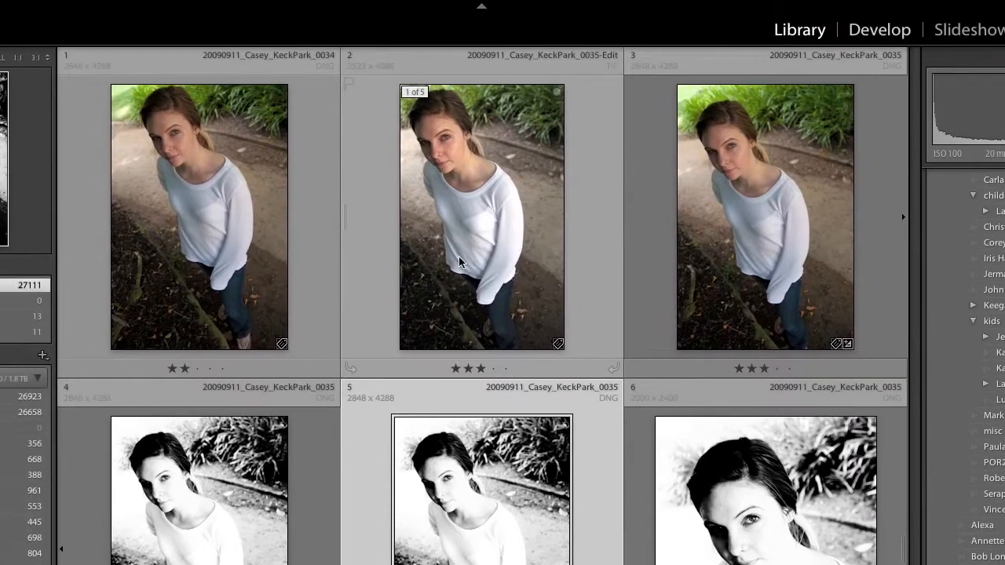
click(422, 253)
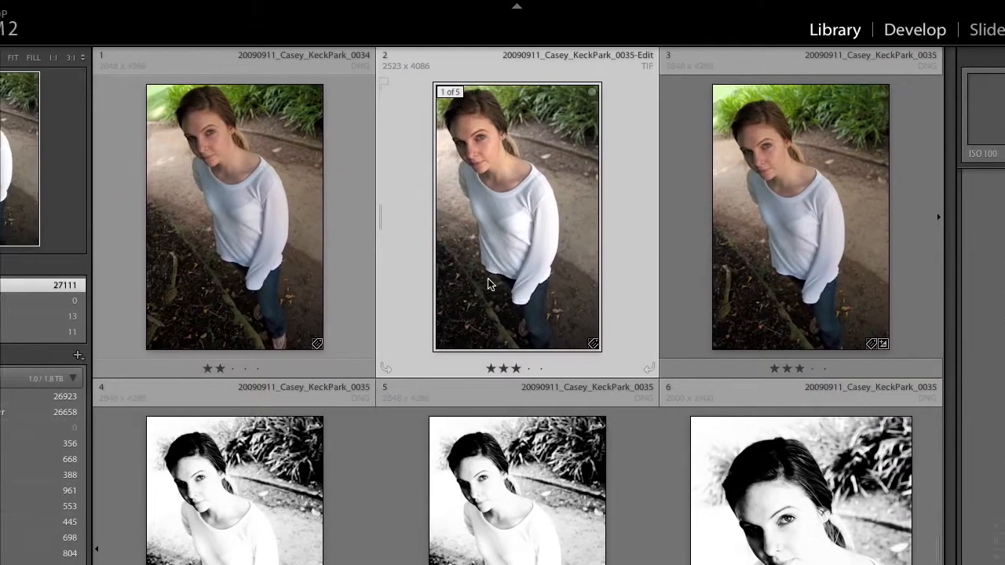
- Start importing 20120229_0081_sp.jpg from the about folder inside Website_Web_Images and Gallery_images_folders
key(super+shift+i)
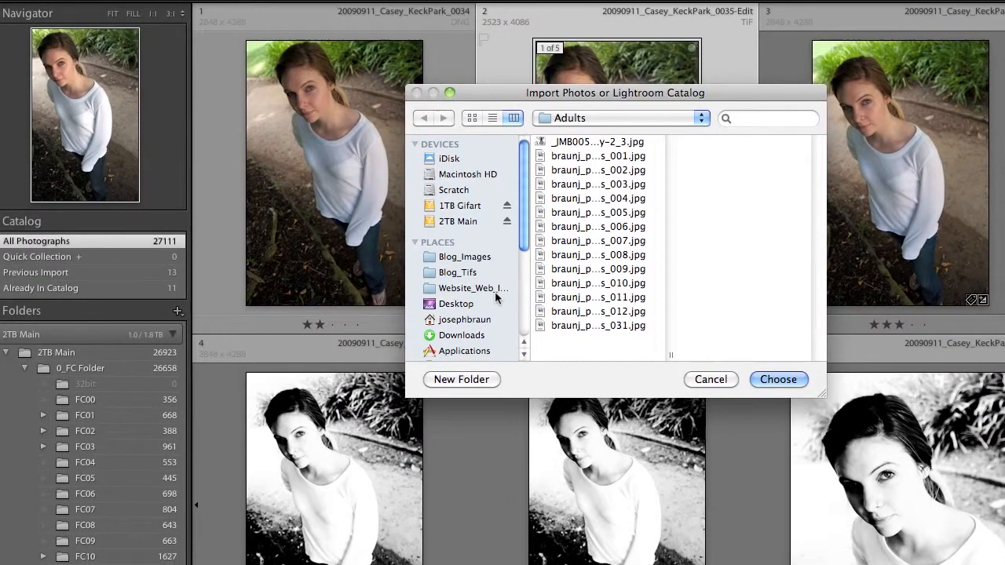
click(442, 306)
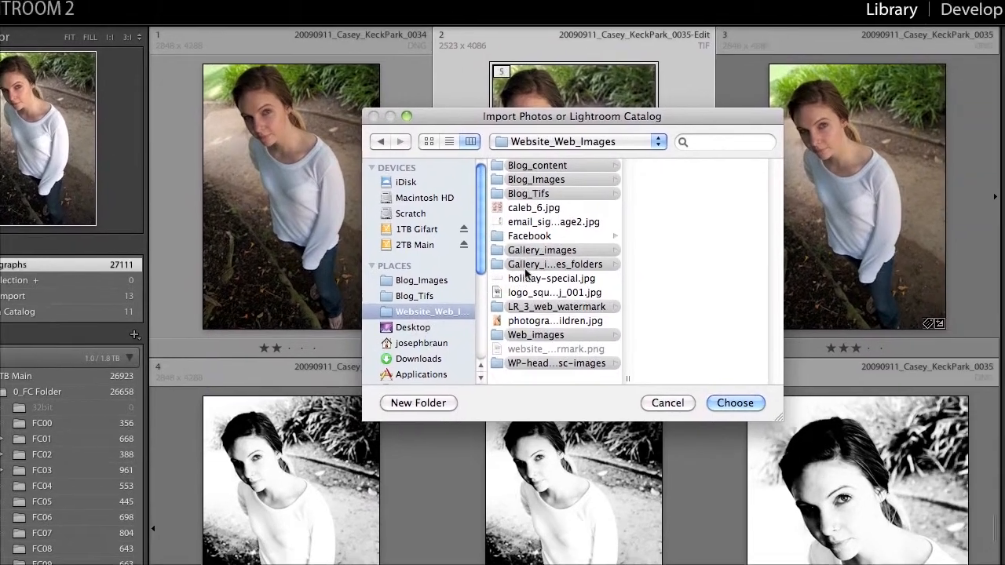
click(542, 249)
click(554, 264)
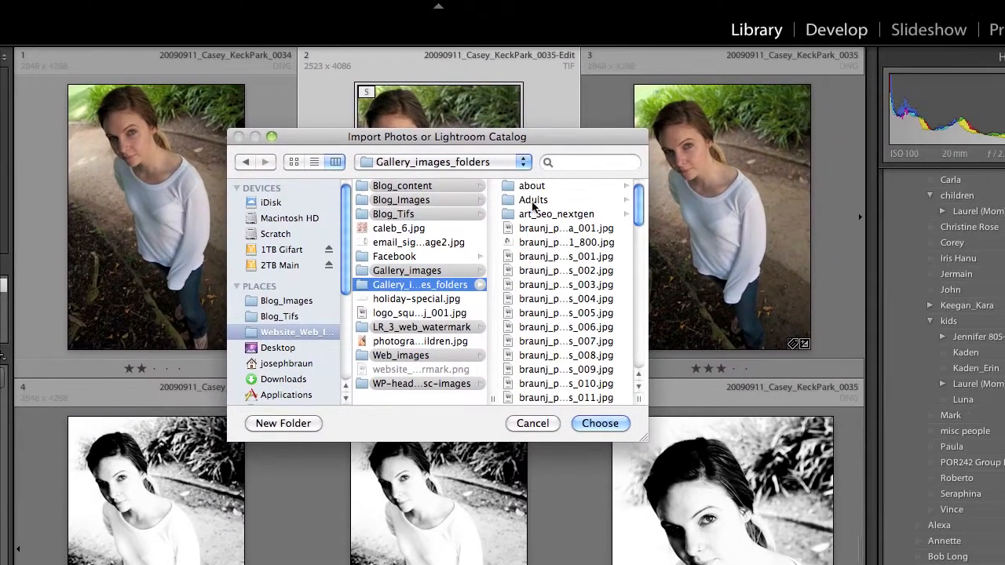
click(533, 201)
click(390, 186)
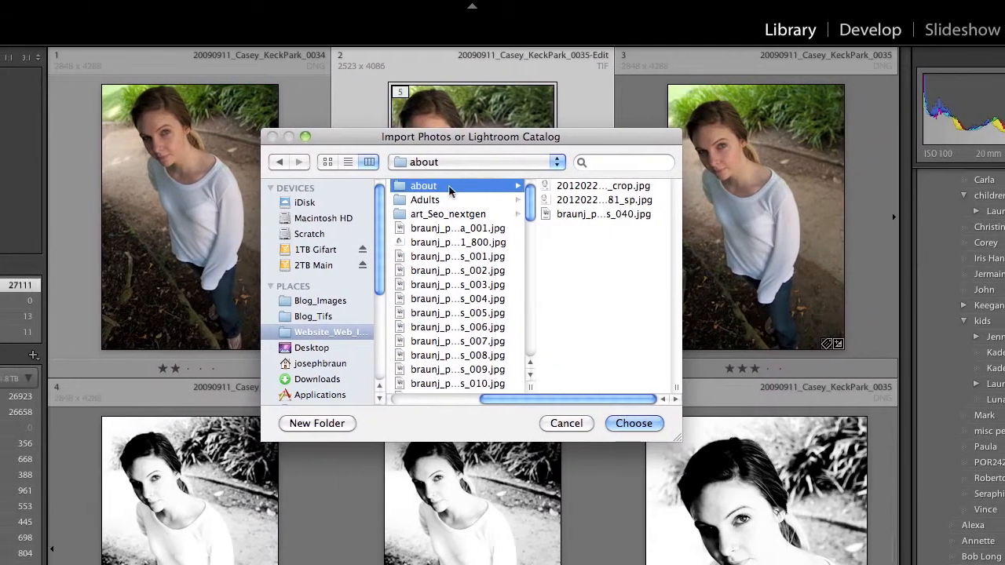
click(549, 199)
click(607, 423)
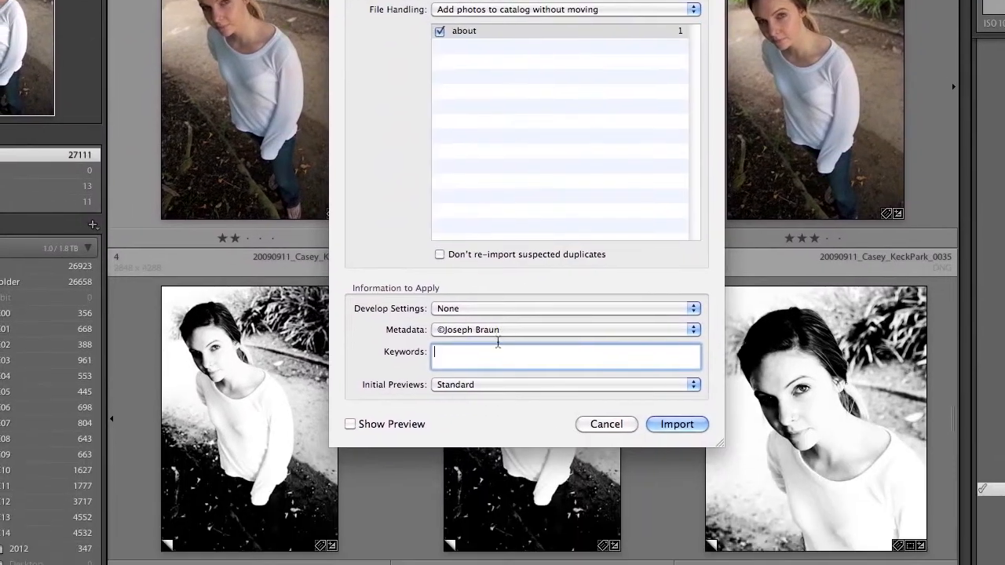
- Enter the import keywords Golden Gate Bridge > San Francisco and import the photo
click(497, 485)
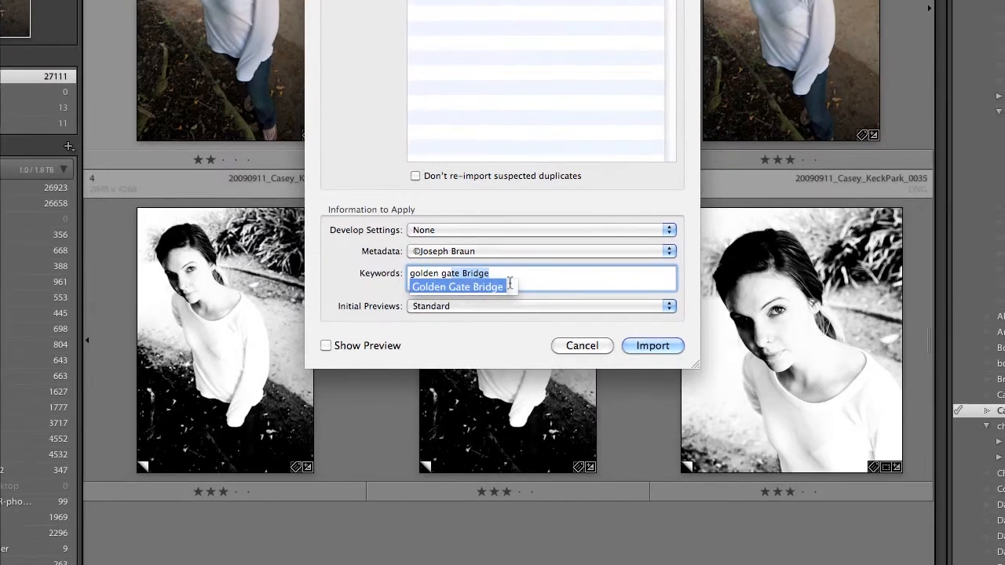
key(Return)
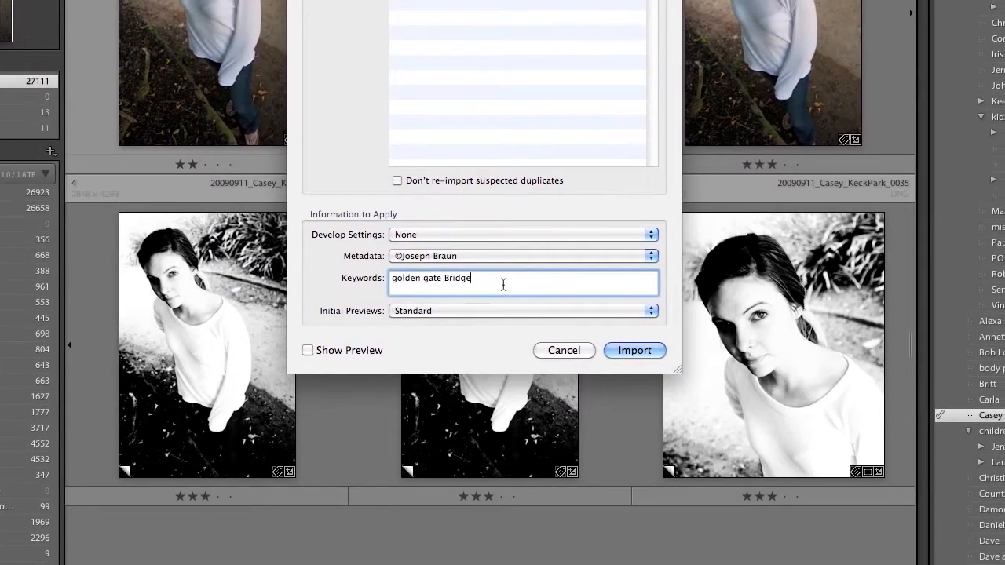
text(,)
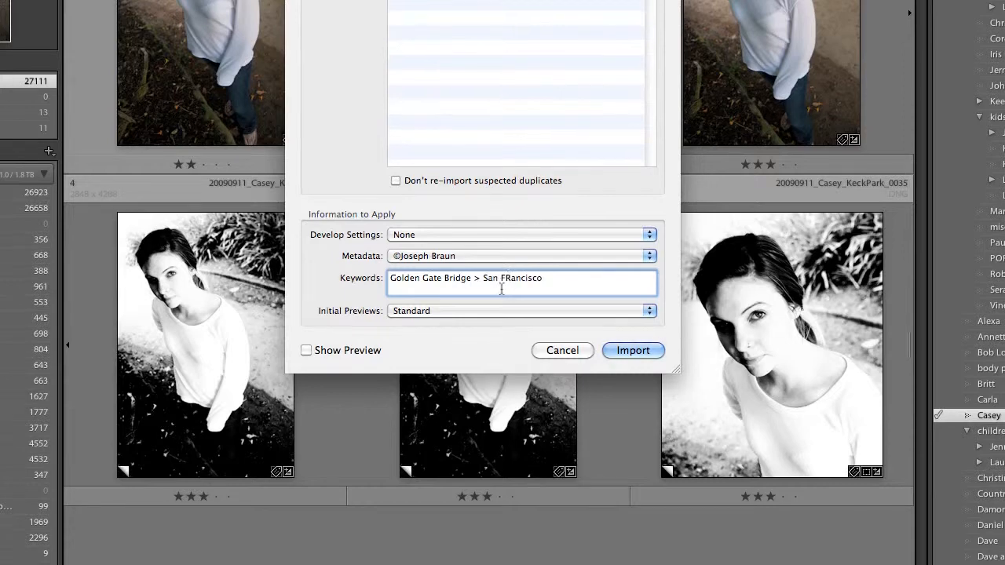
key(BackSpace)
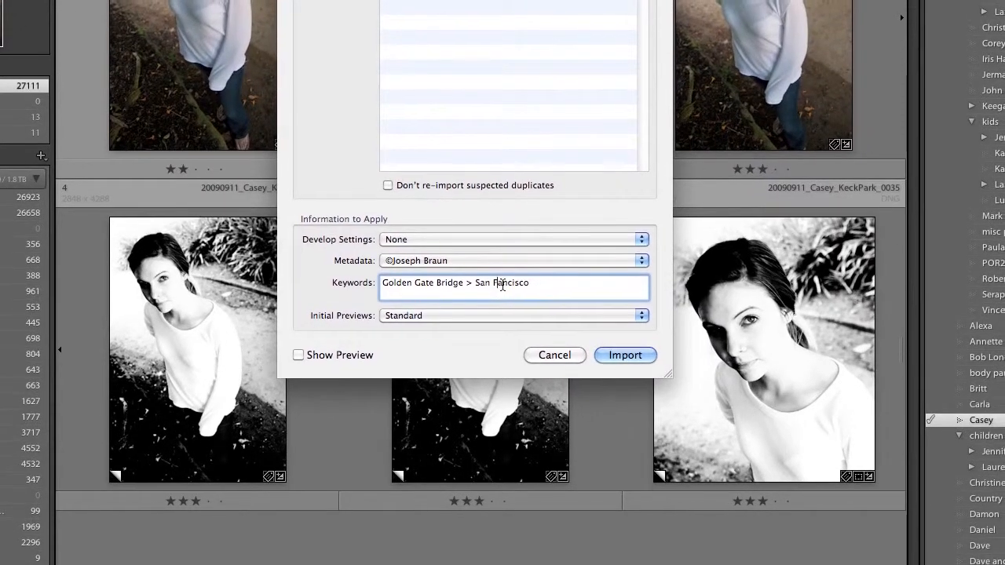
text(r)
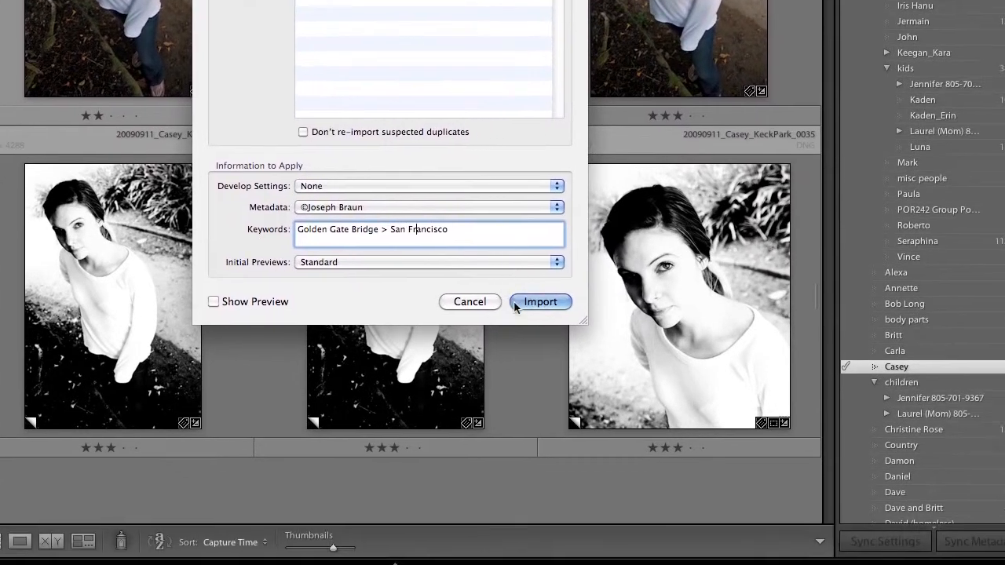
click(540, 302)
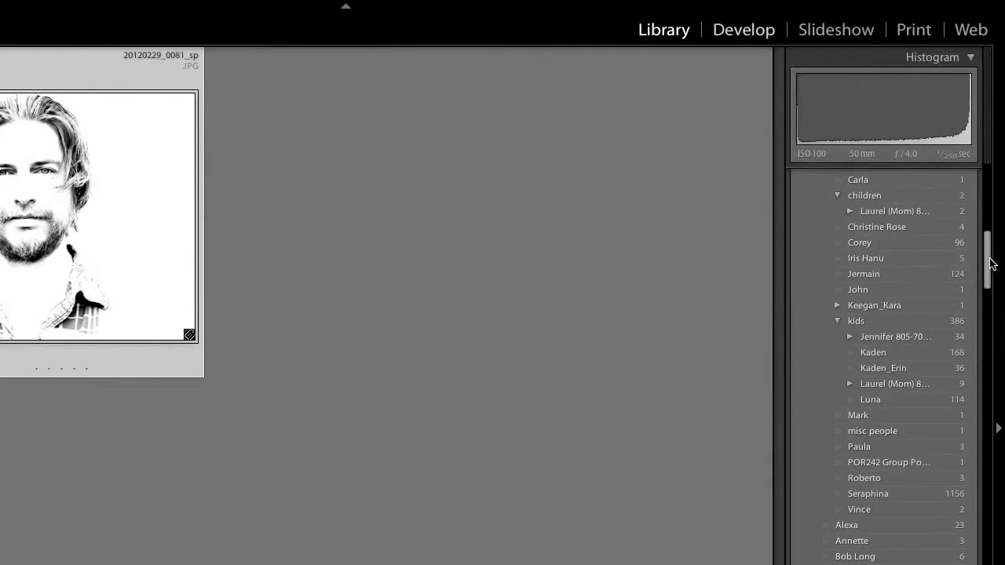
- Find the San Francisco keyword in the Keyword List and expand it to check its nested keywords
drag(989, 296, 976, 338)
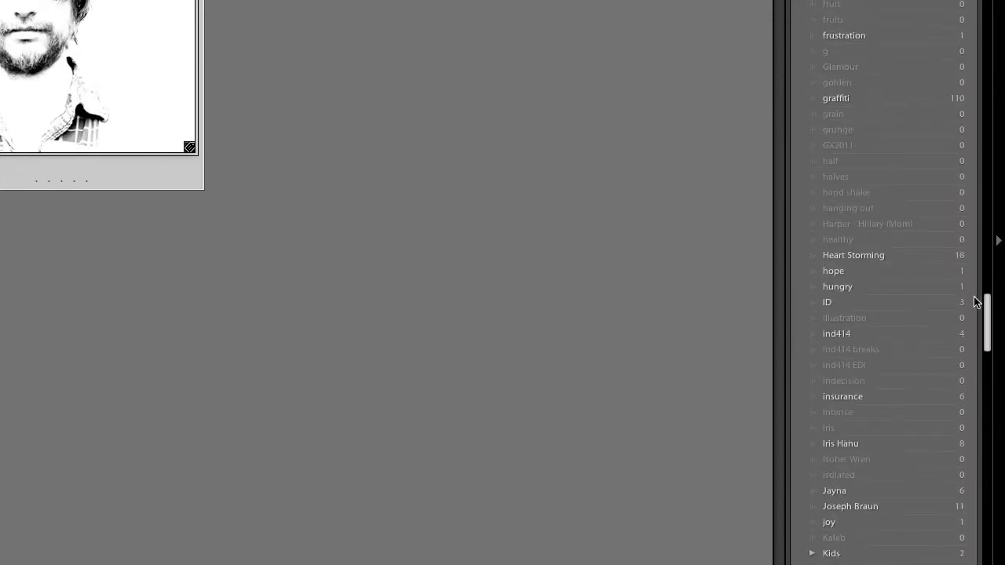
drag(976, 301, 971, 382)
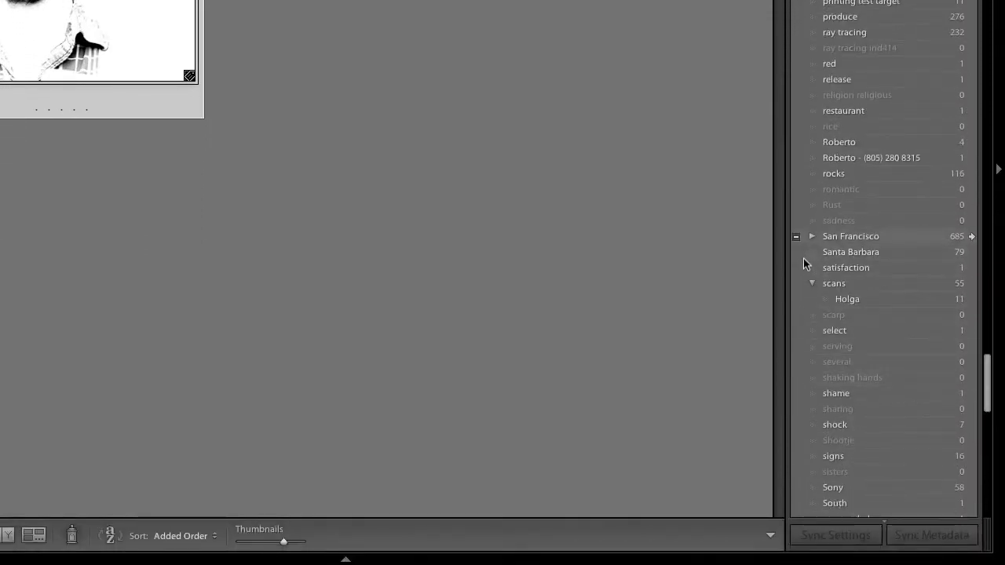
click(811, 236)
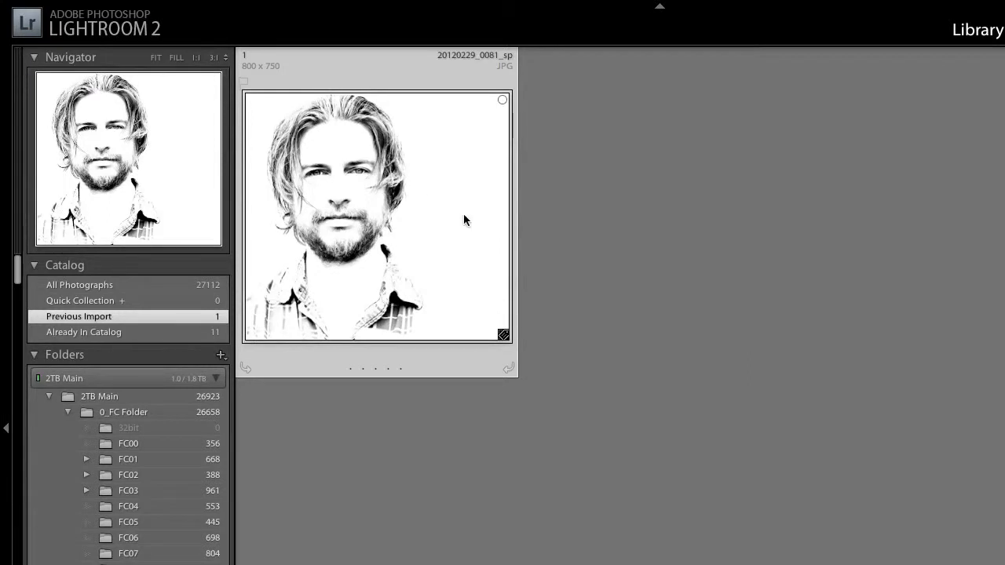
- Show all photographs in the catalog and create a collection named A-lightroom-test that includes the selected photos
click(186, 288)
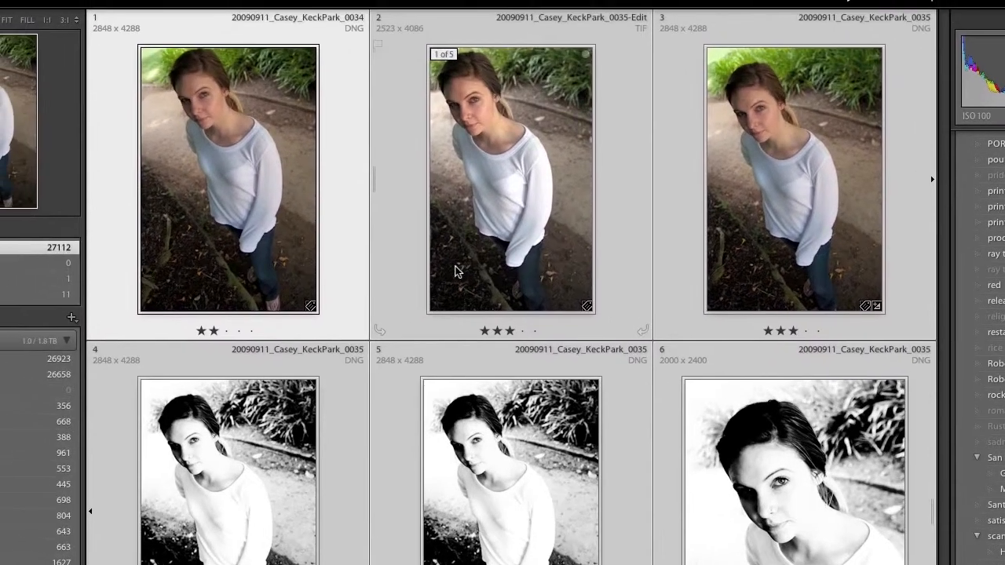
key(super+n)
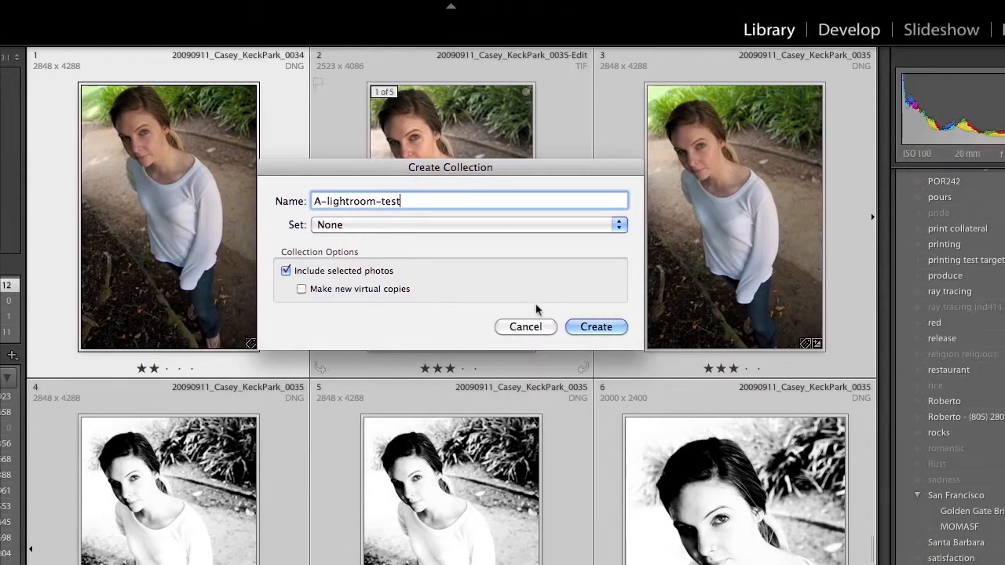
click(711, 327)
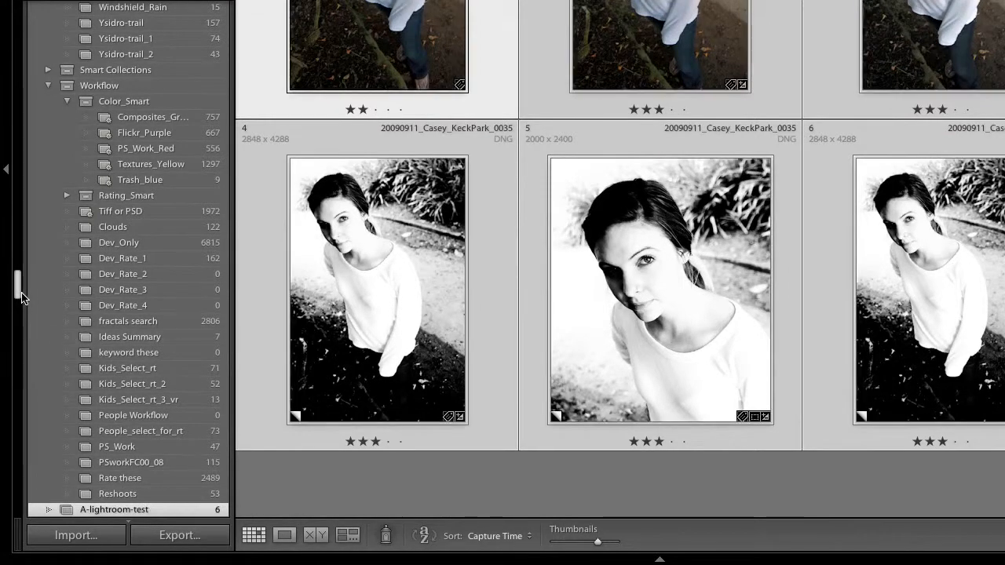
scroll(20, 292, down, 5)
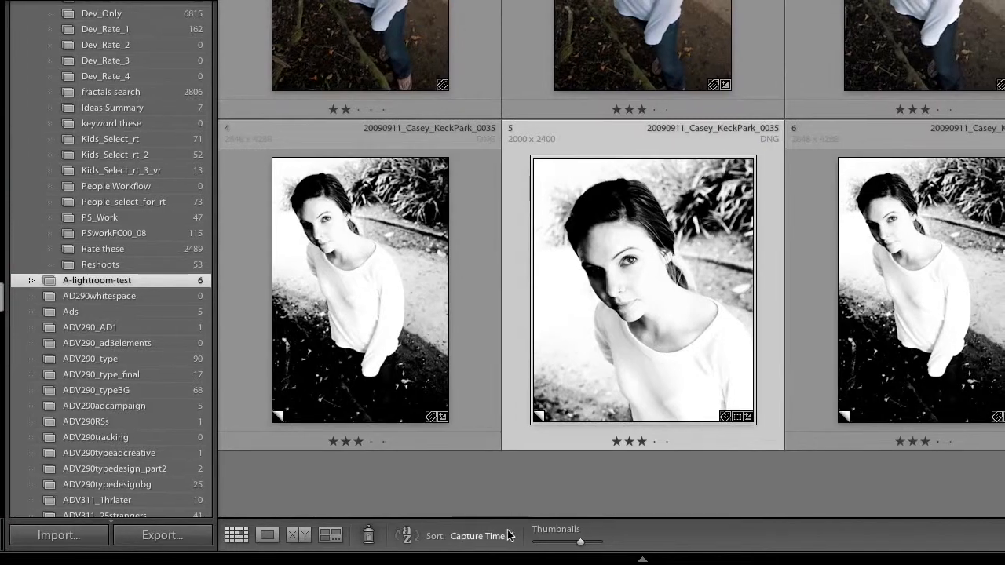
- Sort the photos in the A-lightroom-test collection by Rating, and switch the sort order to Aspect Ratio
click(478, 536)
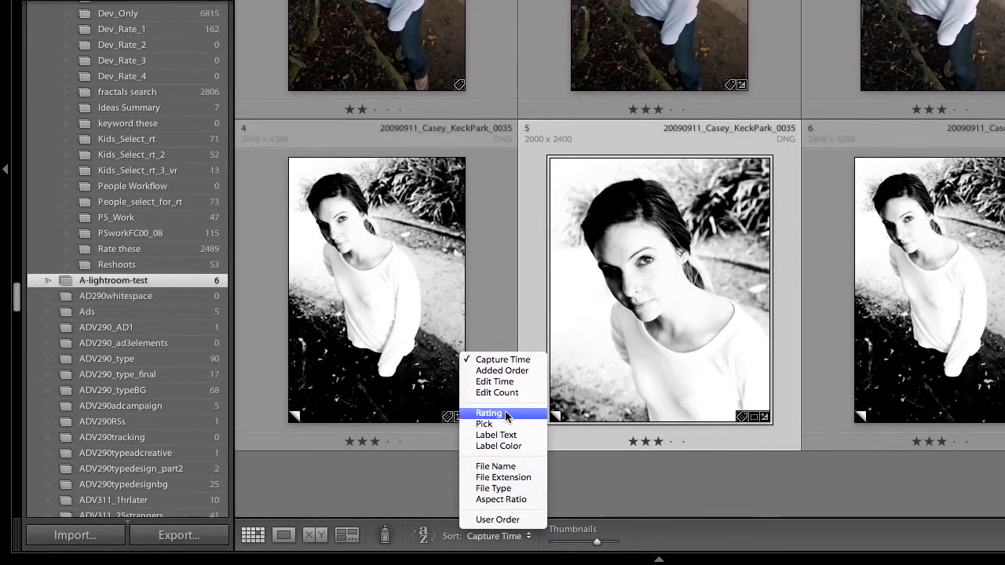
click(502, 414)
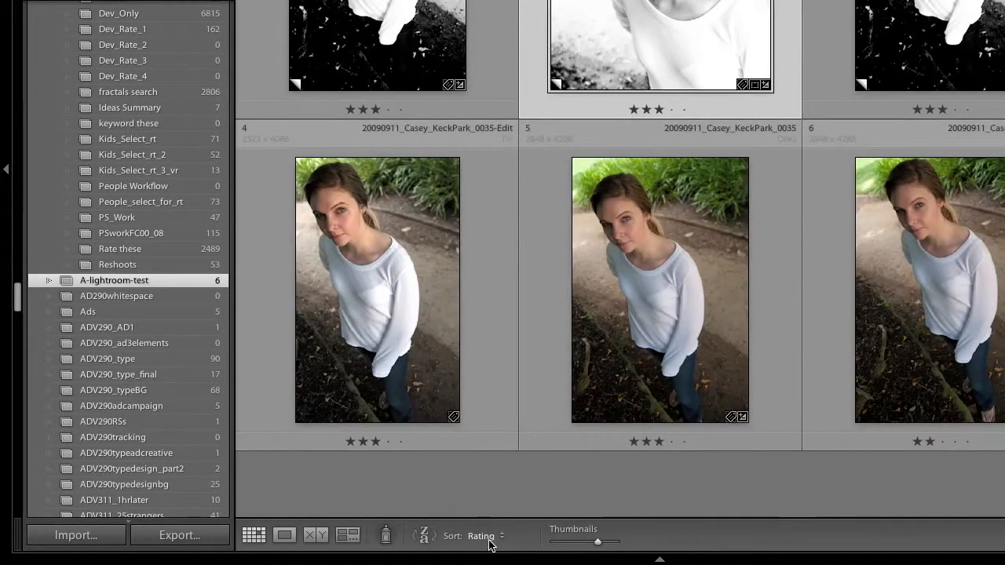
click(485, 538)
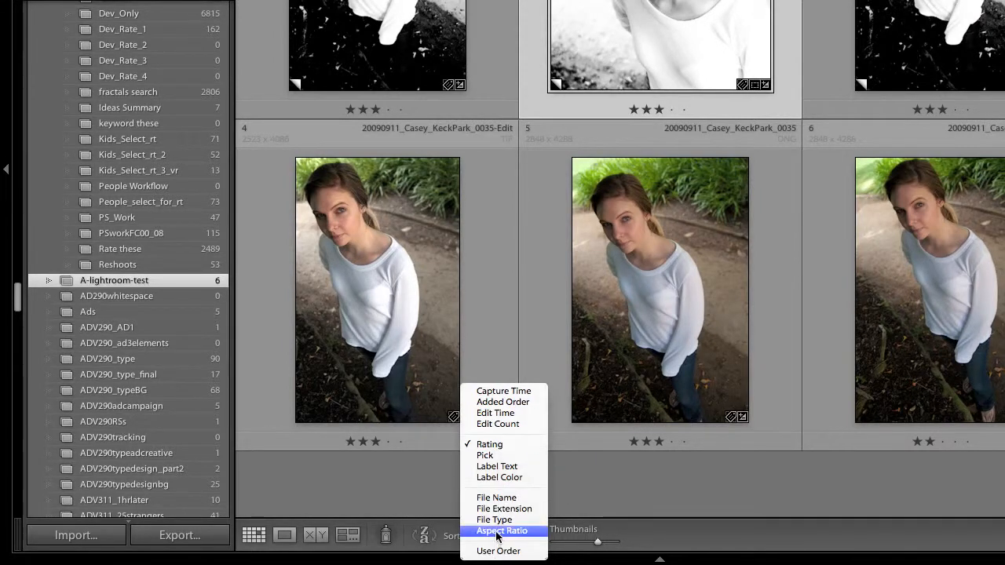
click(496, 531)
click(496, 537)
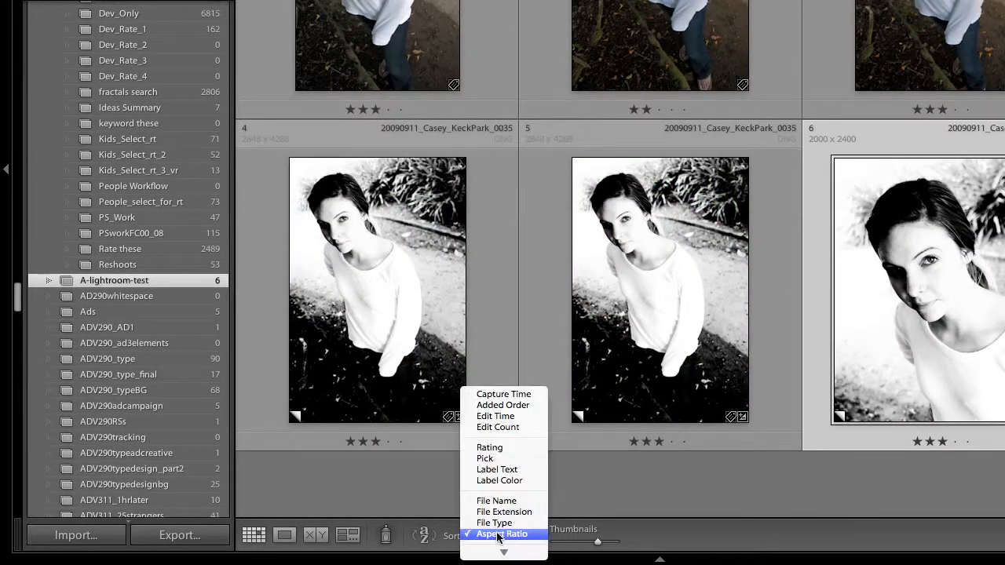
click(496, 536)
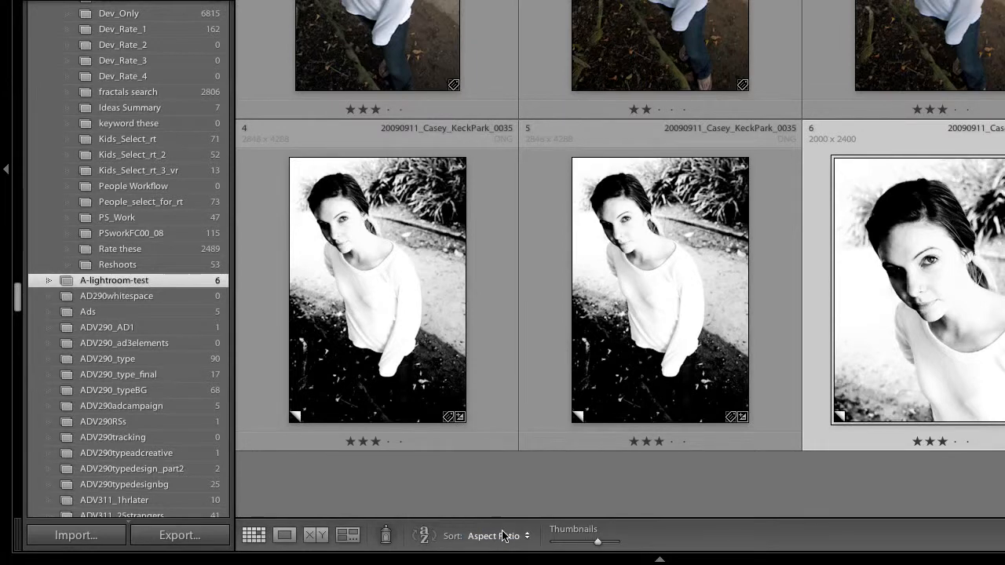
- Reduce the thumbnail size in the grid of the A-lightroom-test collection
key(minus)
key(minus)
key(minus)
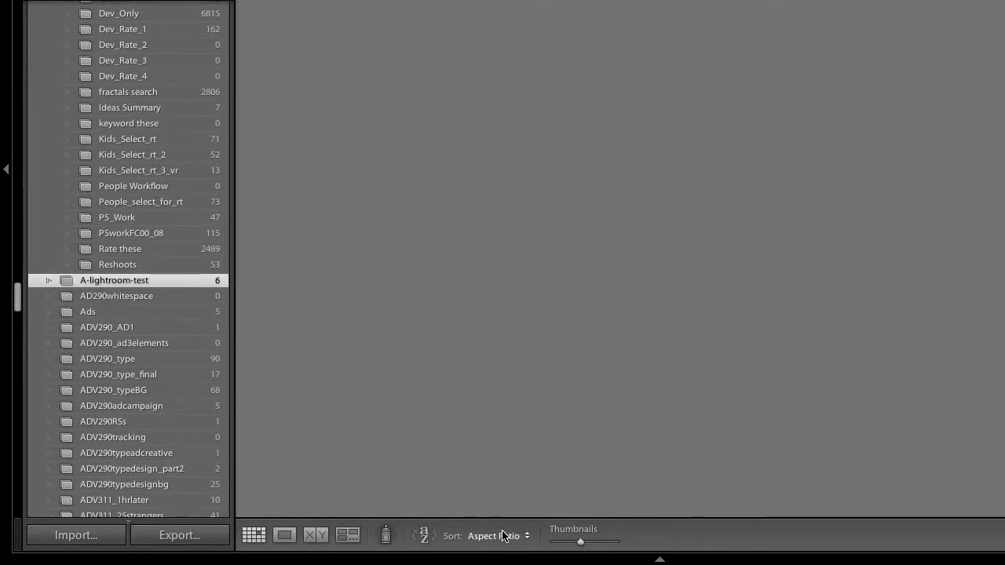
- Hide the side panel with the collections, try larger grid thumbnails, and restore both the smaller thumbnails and the panel
key(F7)
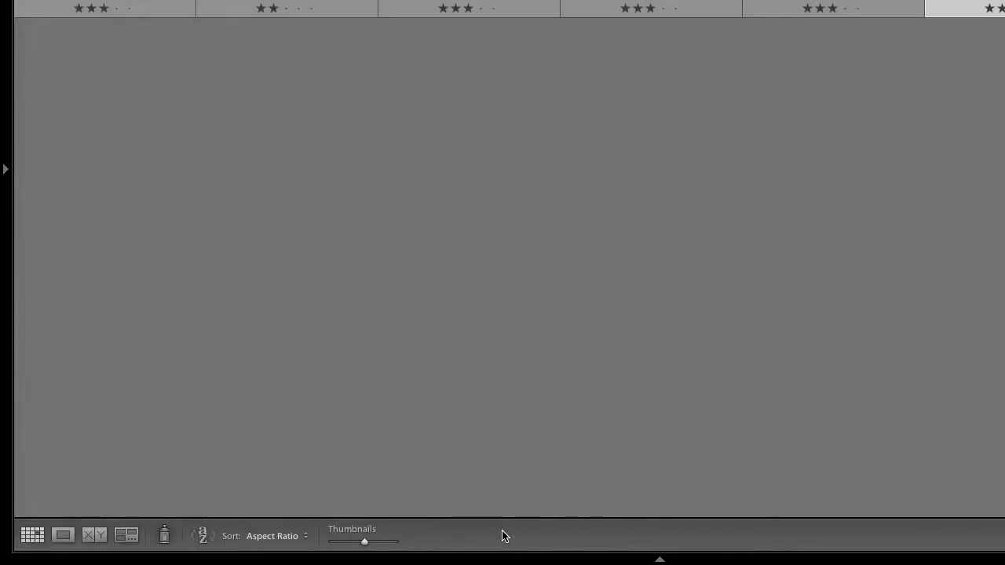
key(equal)
key(equal)
key(equal)
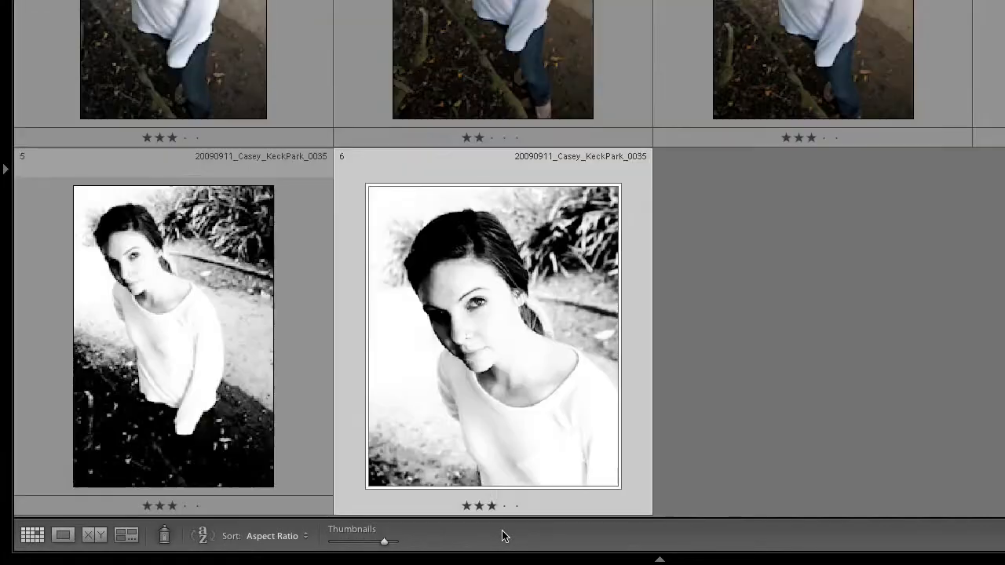
key(minus)
key(minus)
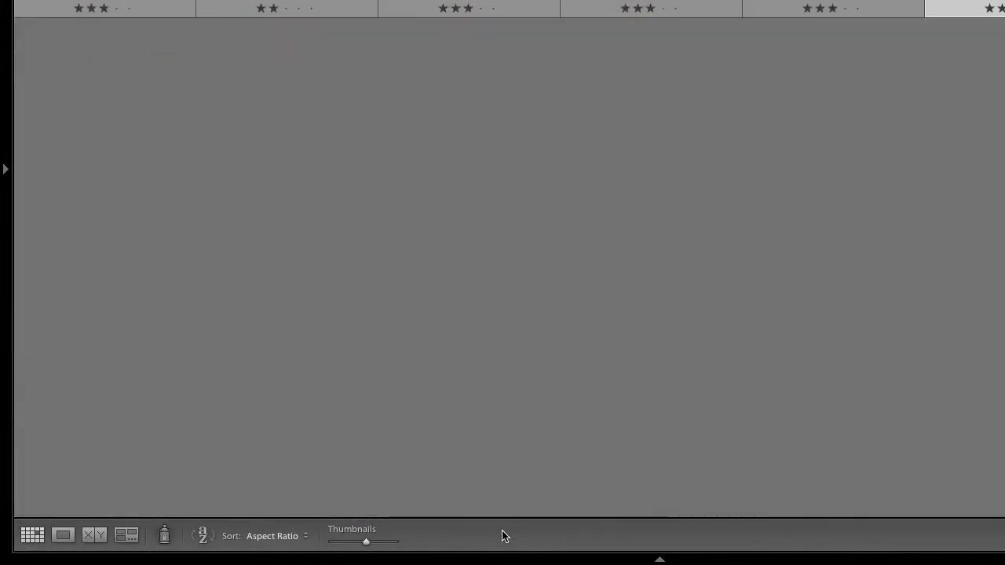
key(F7)
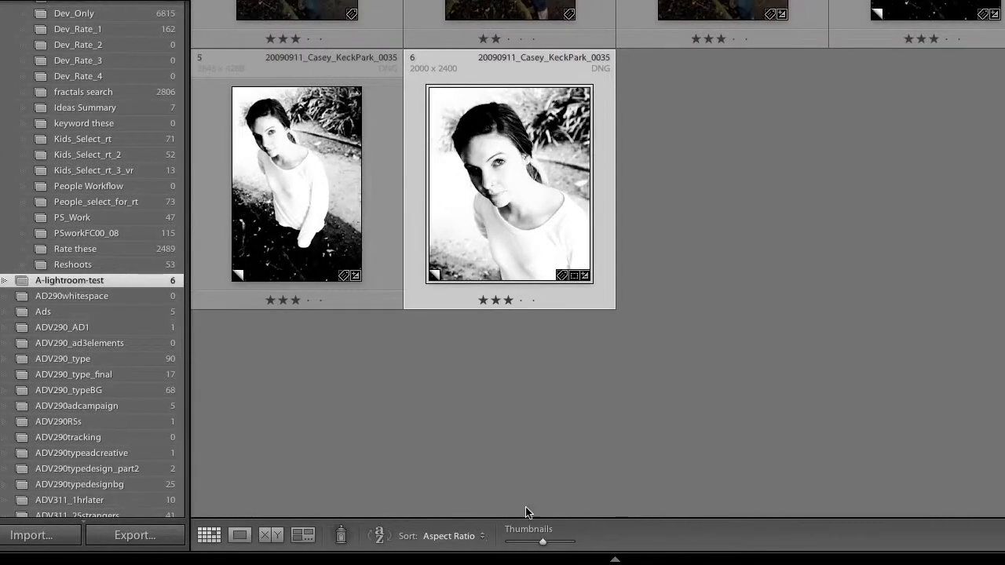